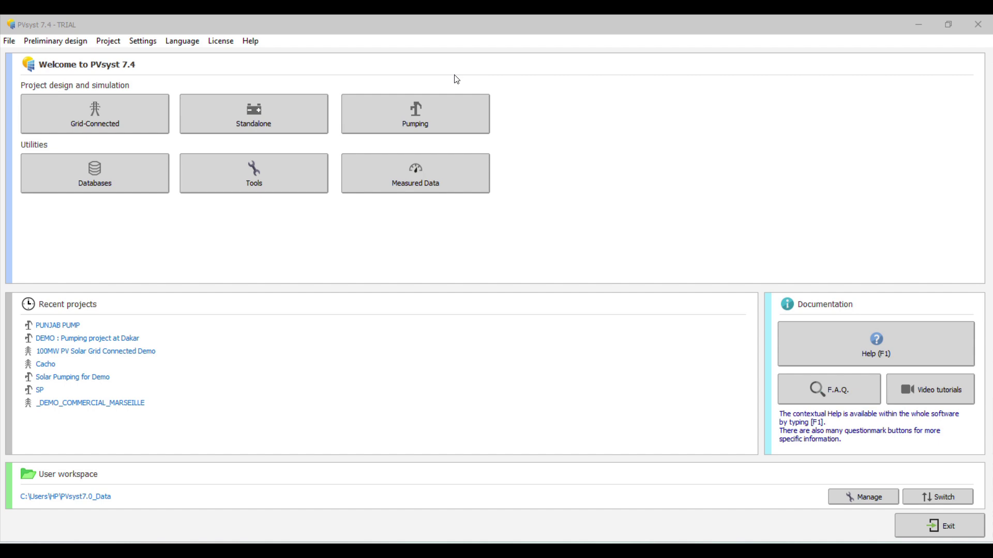
- Start a new pumping project and a new geographical site, accepting the Genève point selected on the interactive map
left_click(430, 122)
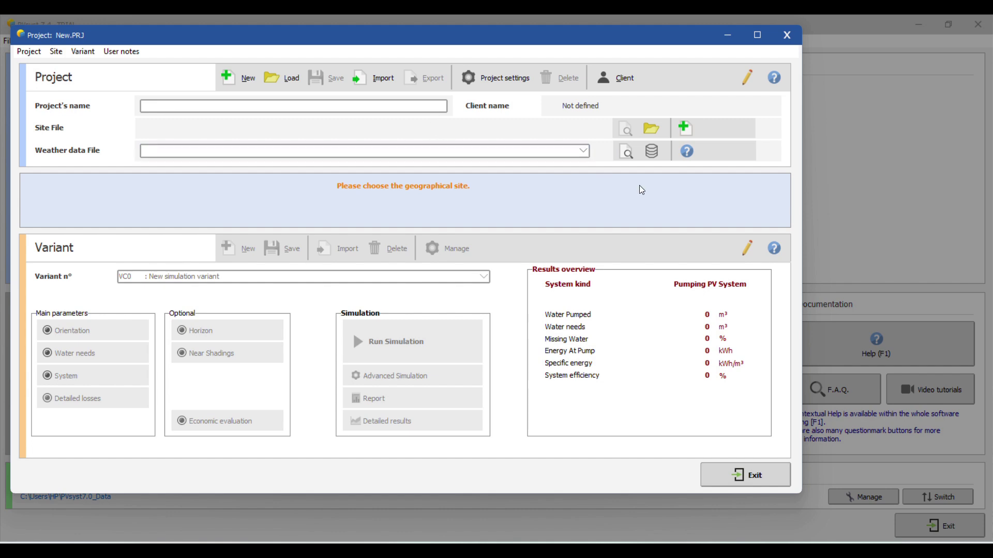
left_click(690, 129)
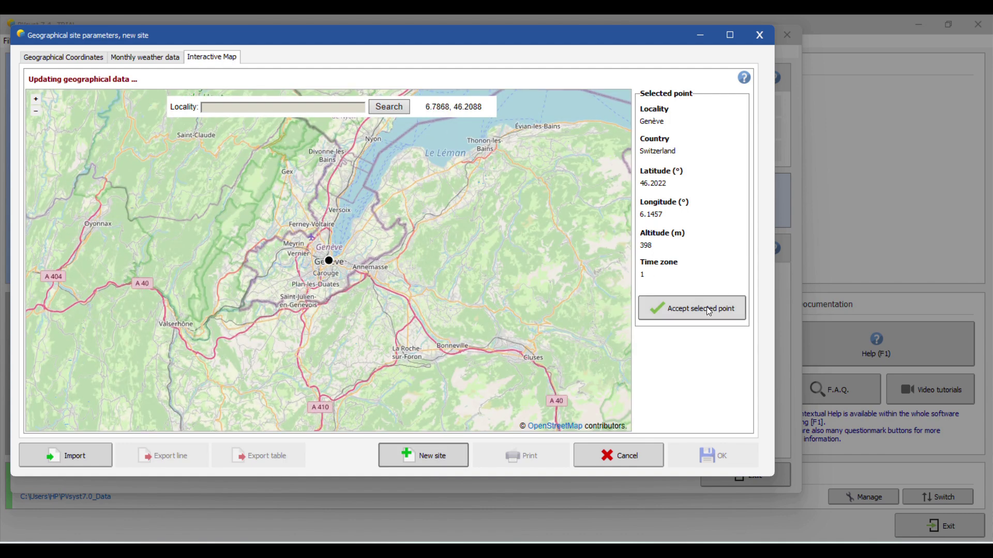
left_click(704, 312)
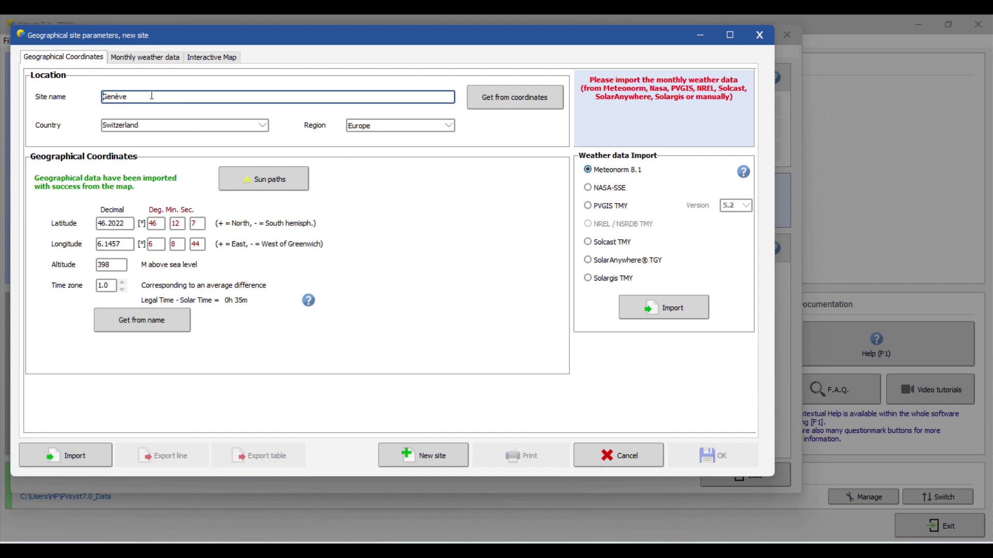
- Set the new site's region to Asia and its country to Pakistan
left_click(418, 128)
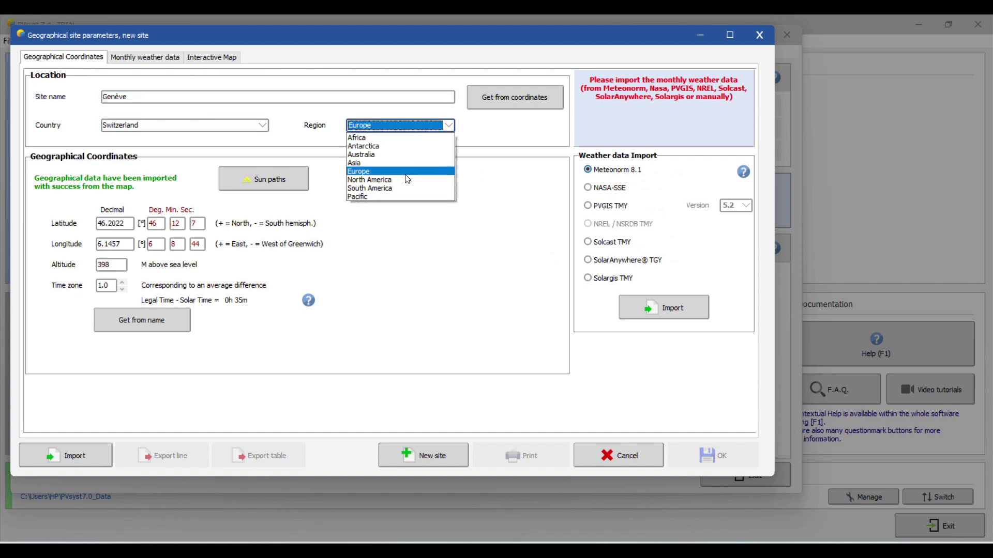
left_click(391, 163)
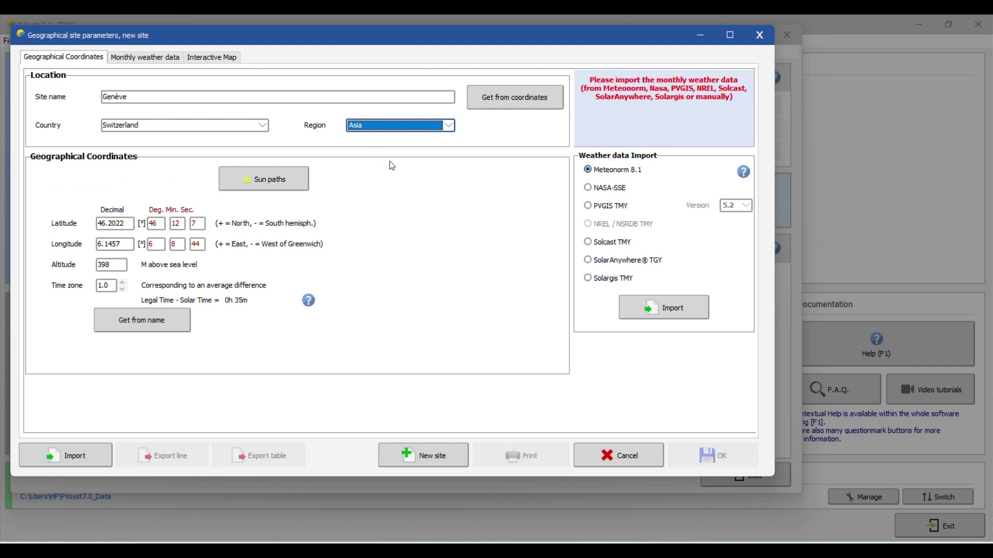
left_click(263, 130)
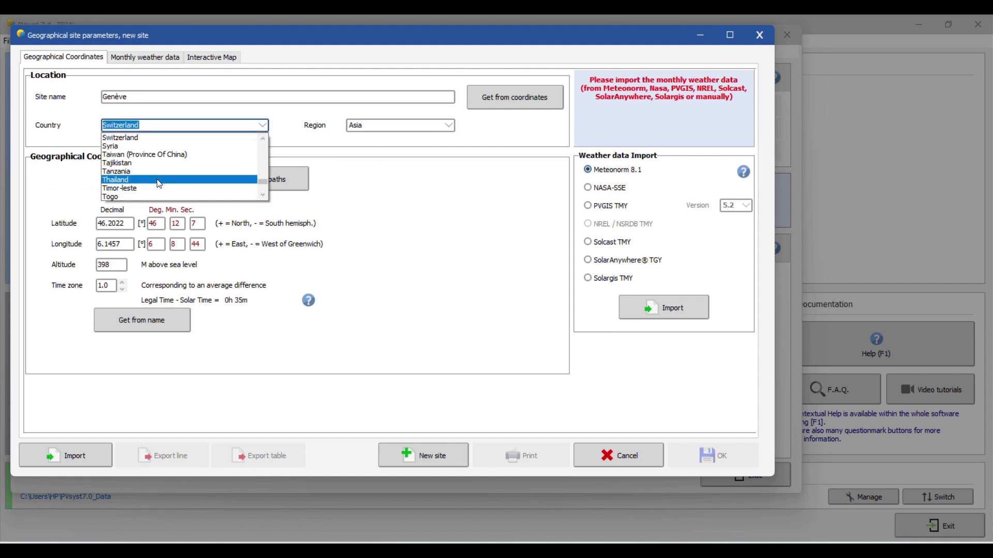
type("p")
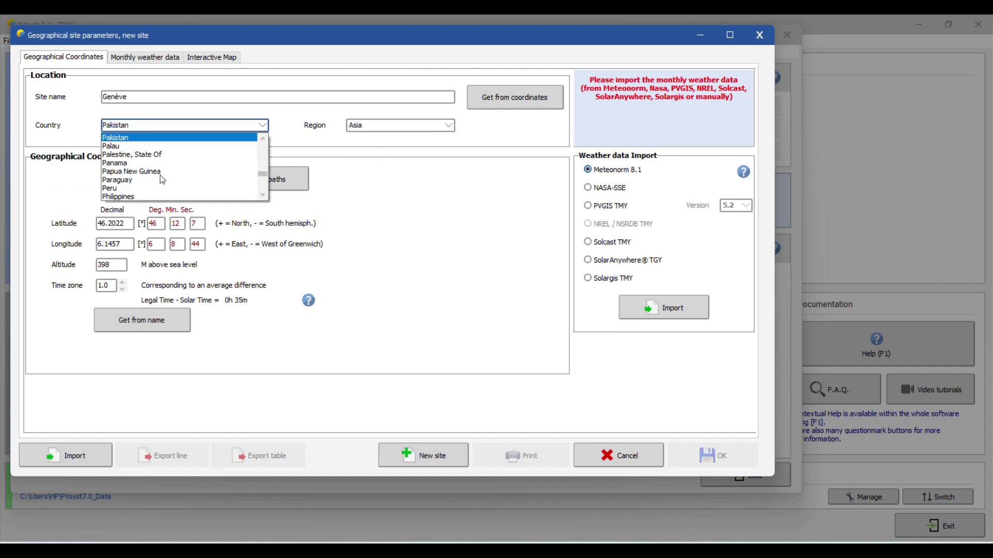
key("Return")
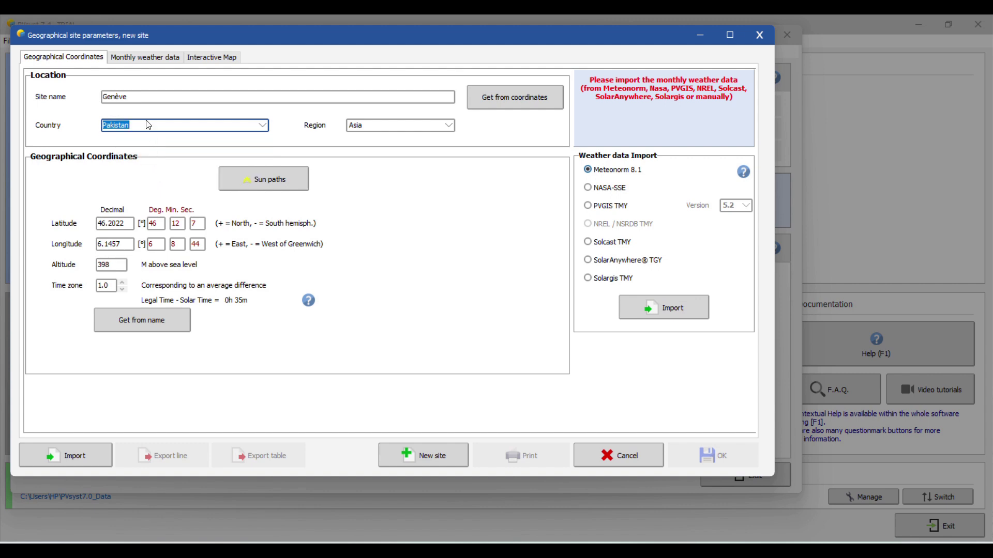
- Name the site Pumping Design Demo
left_click(149, 98)
type("Pumping ")
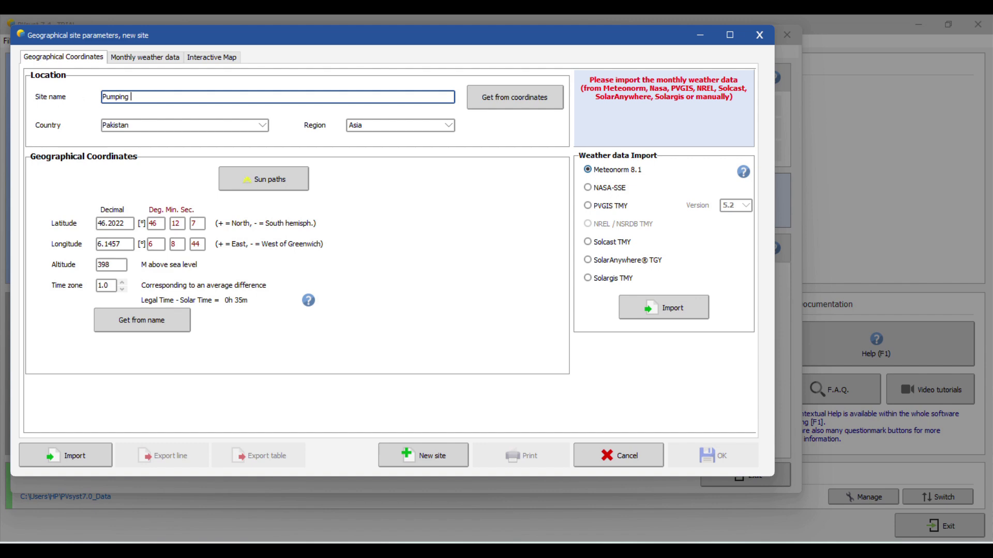
type("Design Demo")
key("ctrl+a")
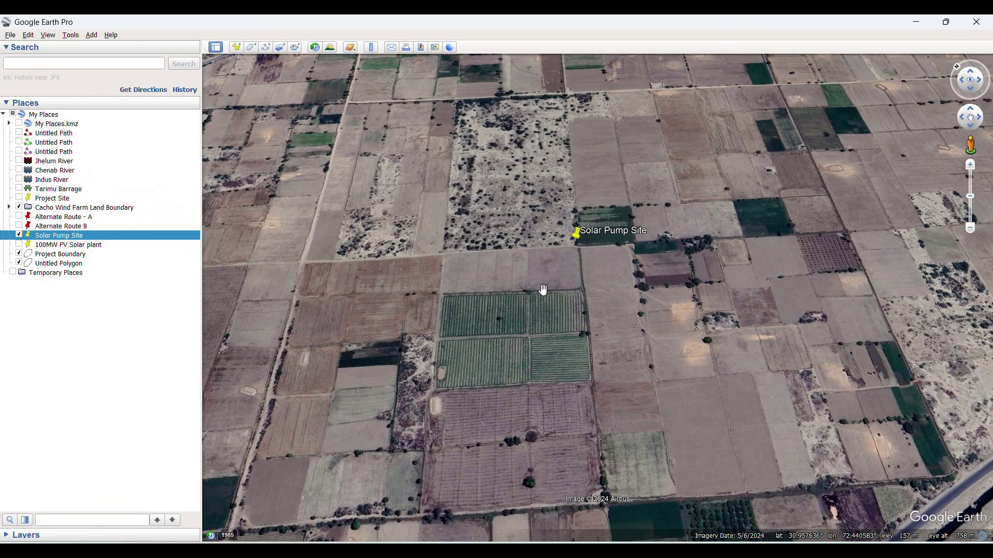
- In Google Earth Pro, open the properties of the Solar Pump Site placemark and copy its latitude
double_click(563, 259)
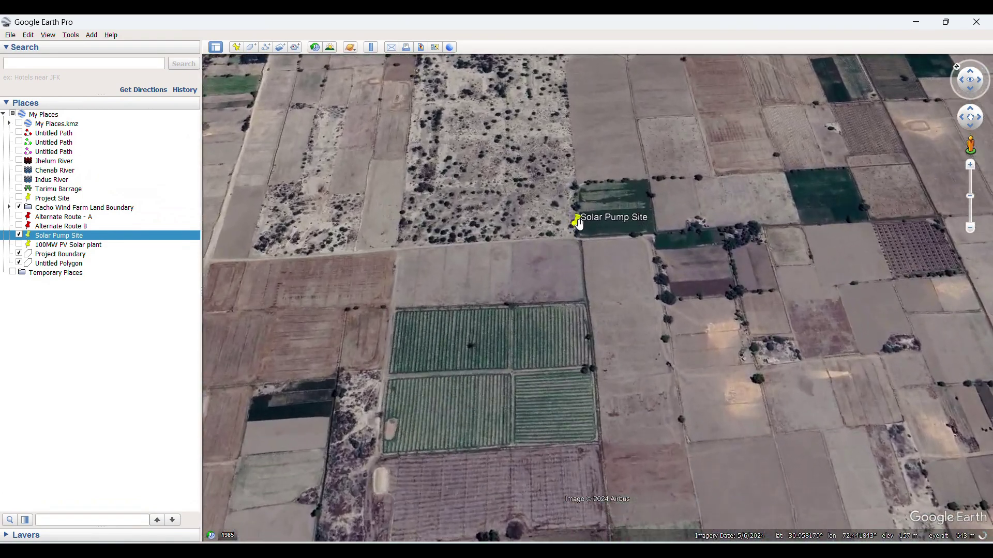
double_click(564, 254)
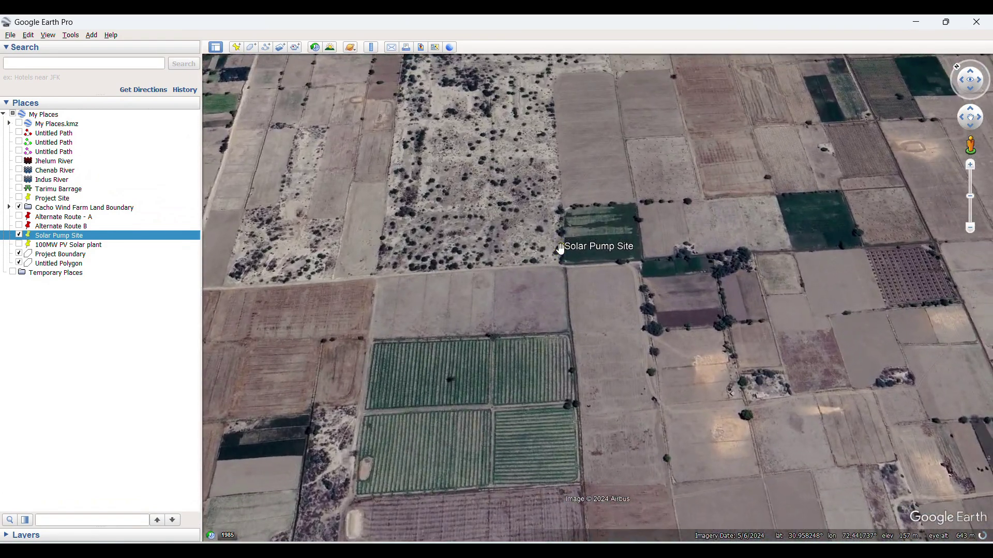
right_click(569, 248)
left_click(616, 383)
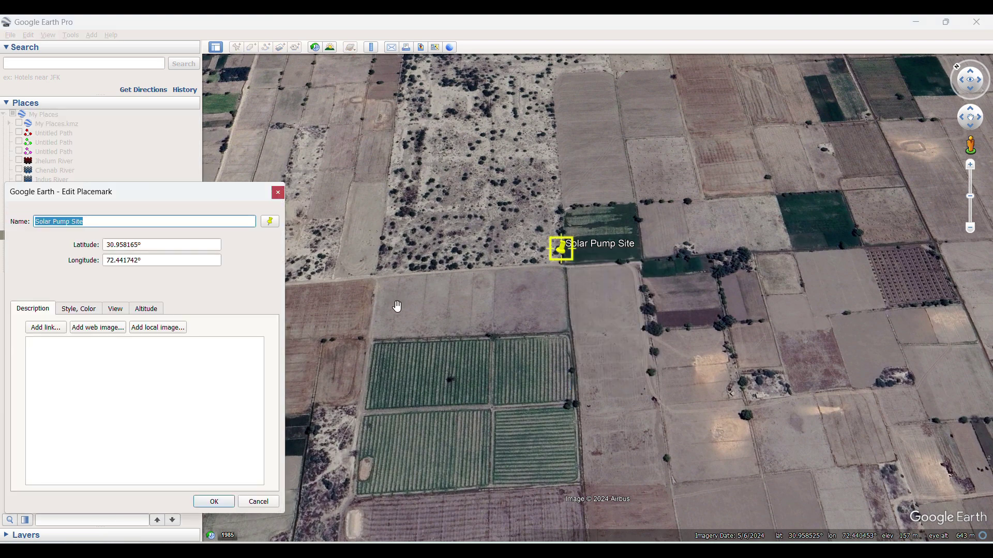
left_click(156, 244)
left_click_drag(156, 243, 19, 250)
key("ctrl+c")
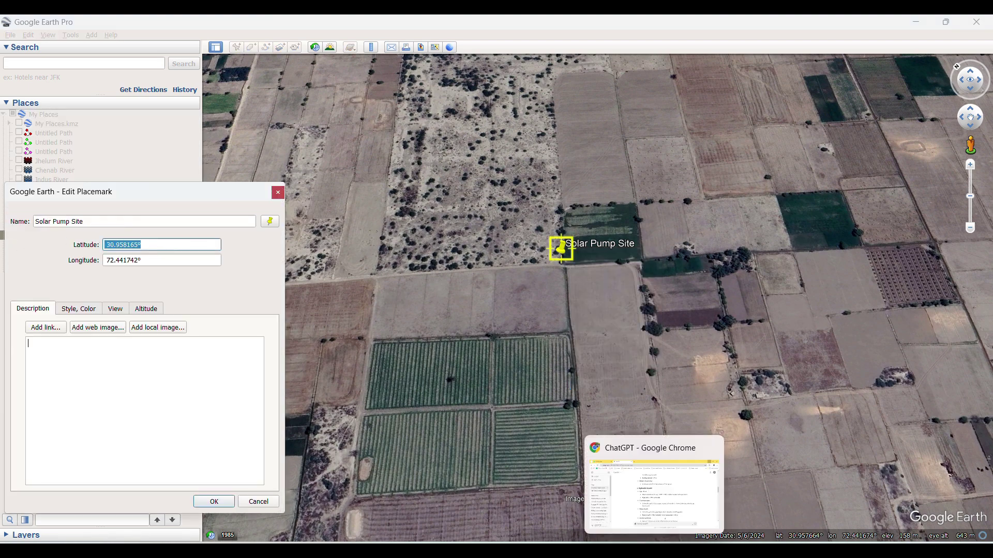
- Switch back to PVsyst and set the site's latitude to the copied value 30.958165°
left_click(683, 551)
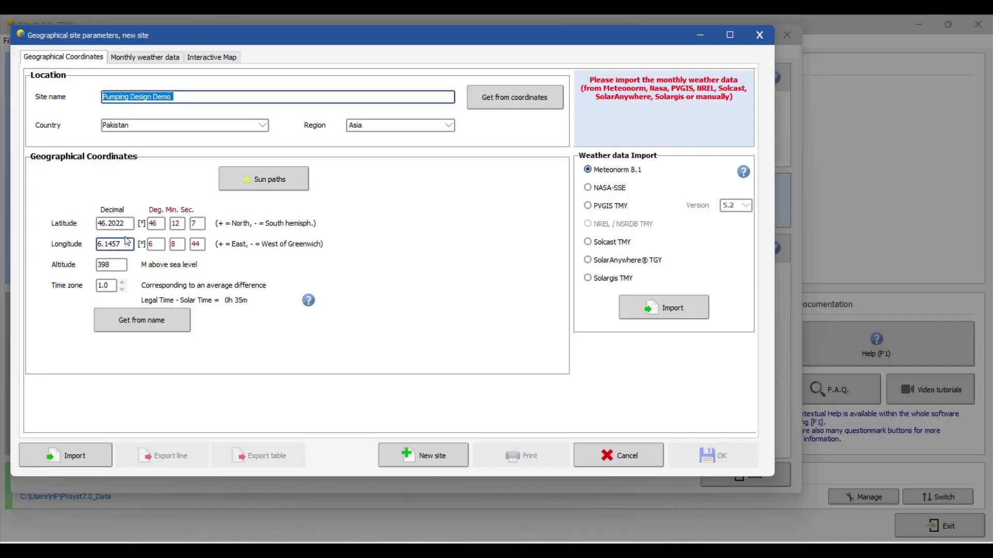
left_click_drag(137, 227, 11, 227)
key("ctrl+v")
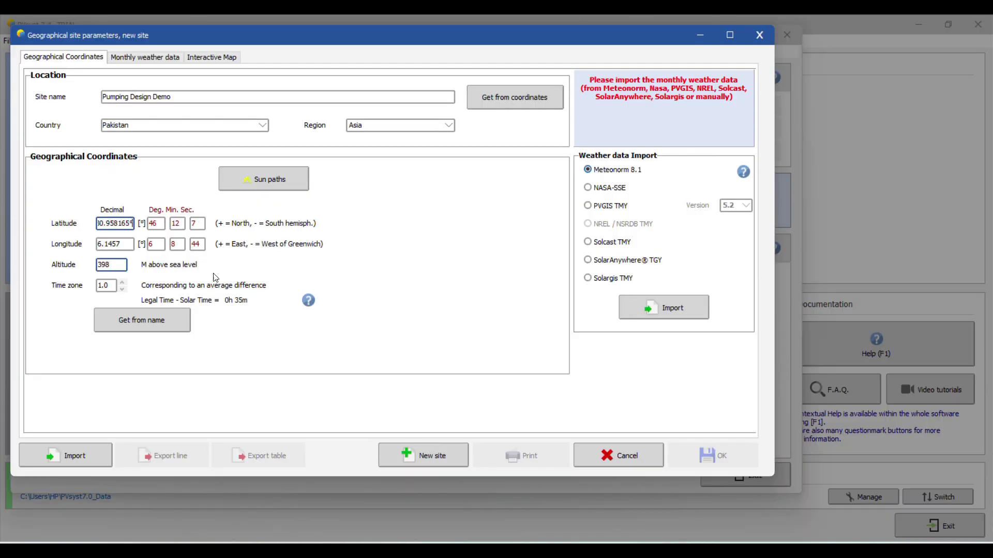
- Copy the placemark's longitude 72.441742° from Google Earth Pro and enter it as the site's longitude in PVsyst
left_click(662, 549)
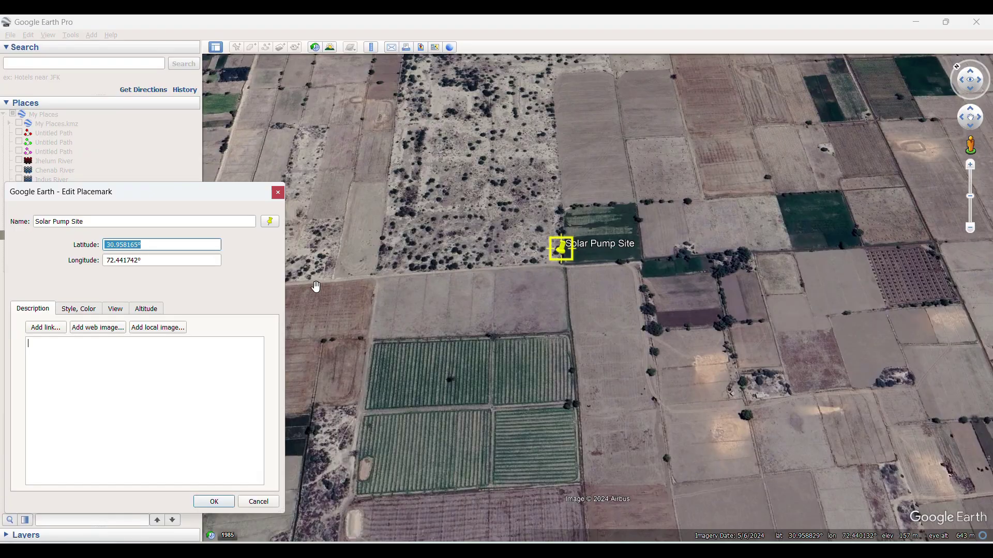
double_click(154, 259)
key("ctrl+c")
left_click(29, 343)
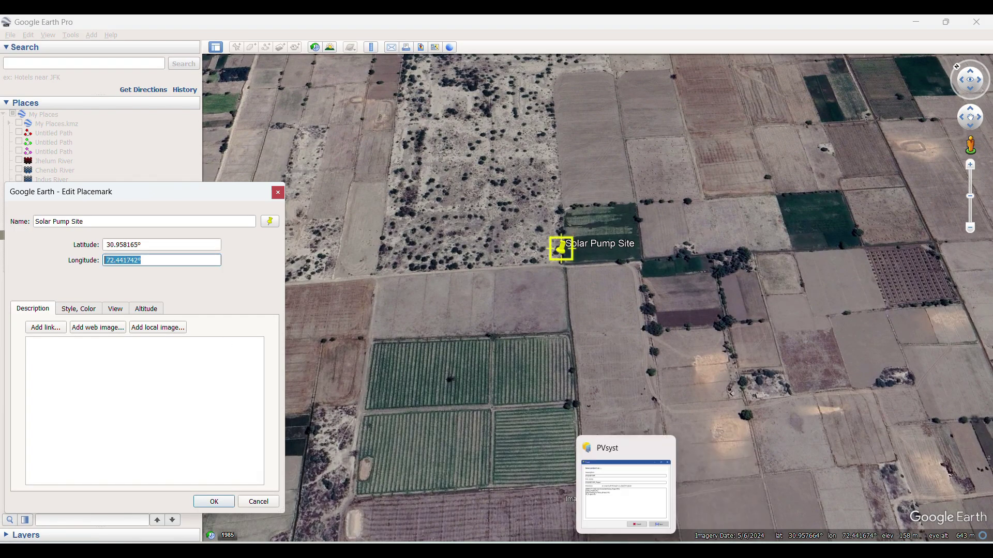
left_click(587, 549)
double_click(127, 244)
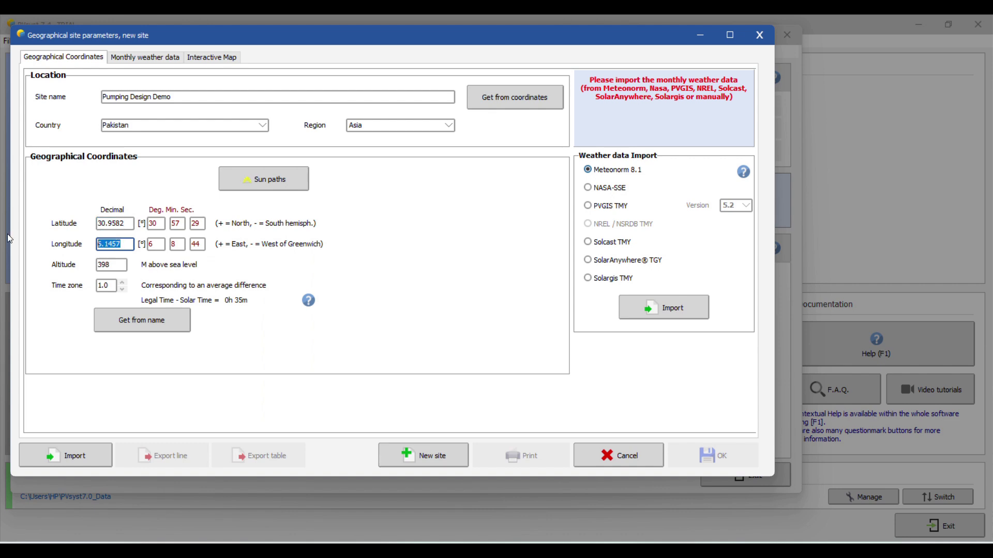
key("ctrl+v")
key("Return")
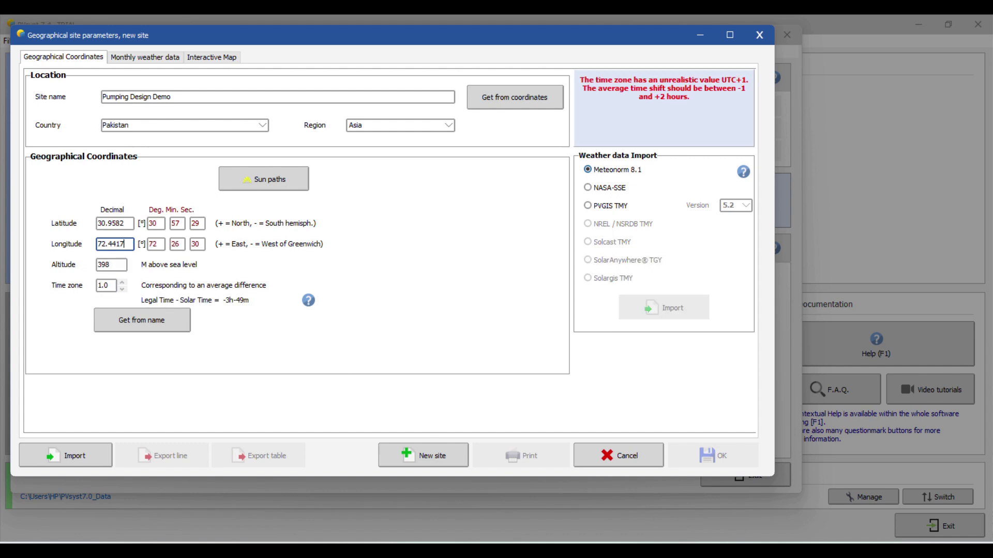
- Set the site's altitude to 157 m and its time zone to 5.0
key("alt+Tab")
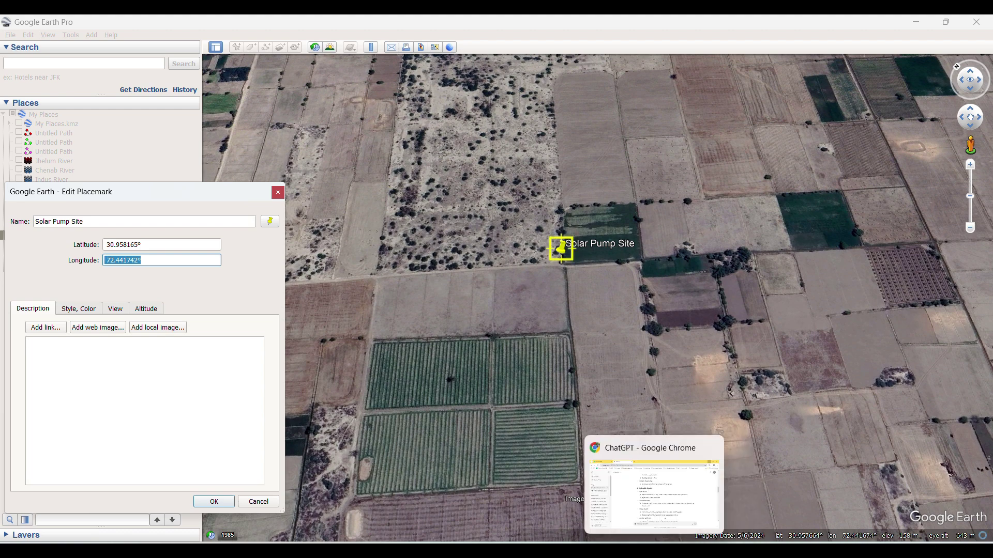
key("alt+Tab")
double_click(110, 264)
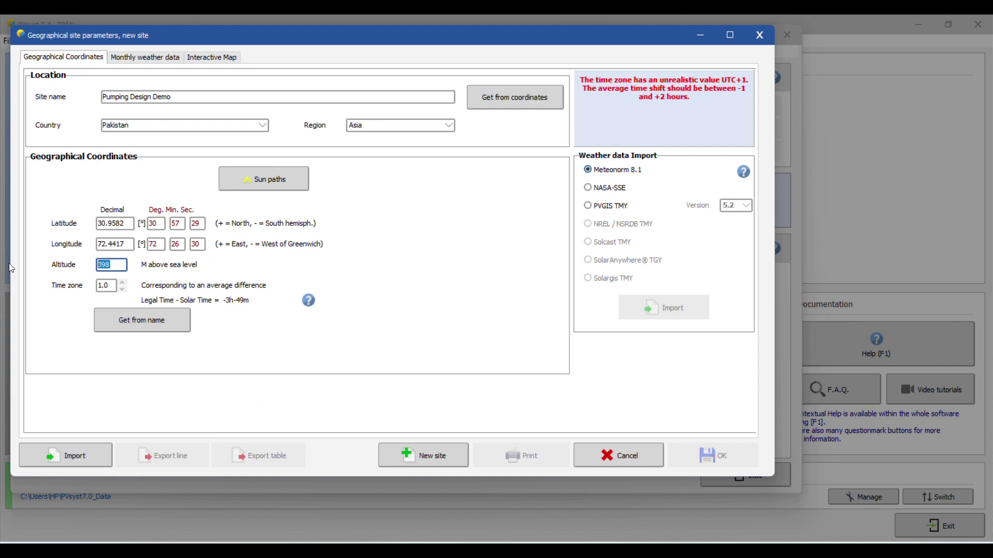
type("157")
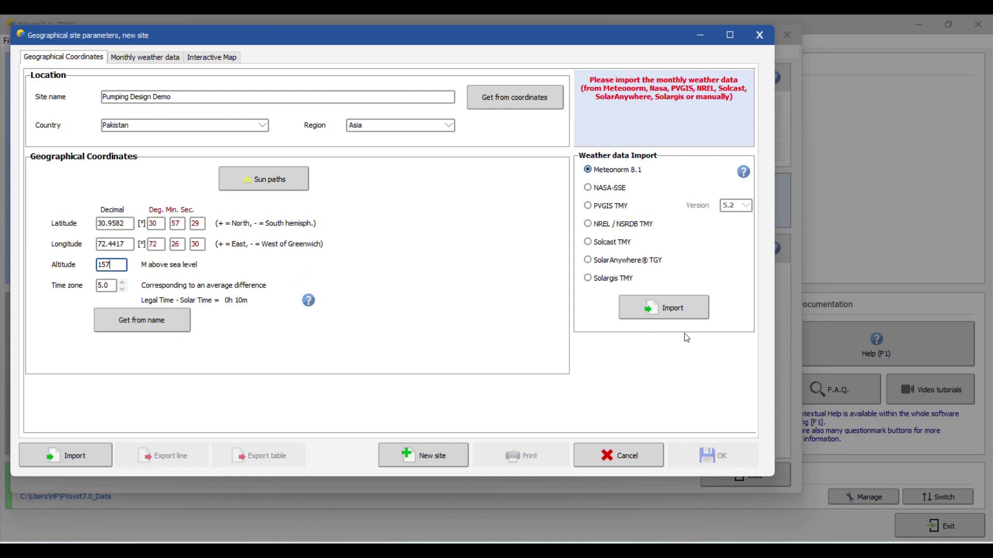
- Import the Meteonorm 8.1 weather data for the site and save the geographical site file as Pumping Design Demo _MN81
left_click(684, 312)
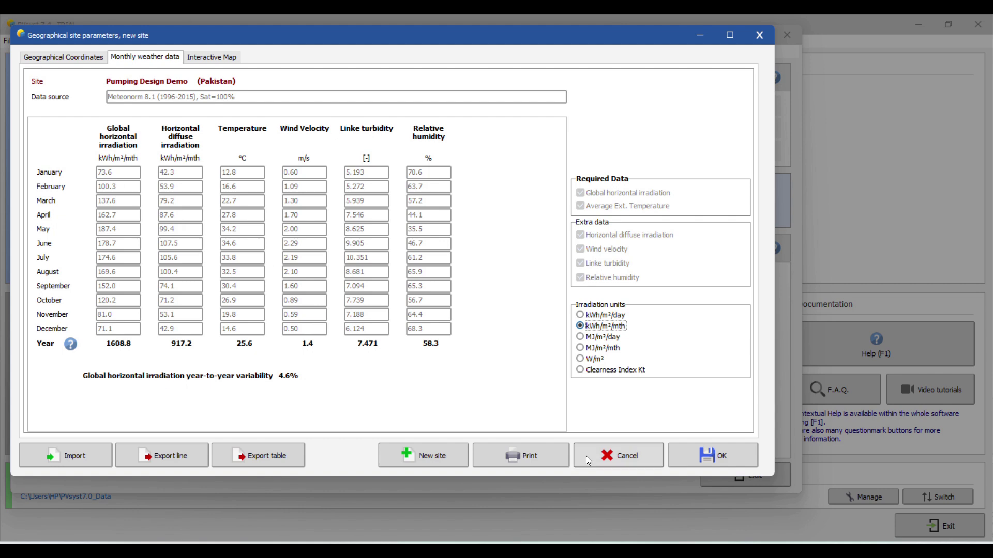
left_click(721, 455)
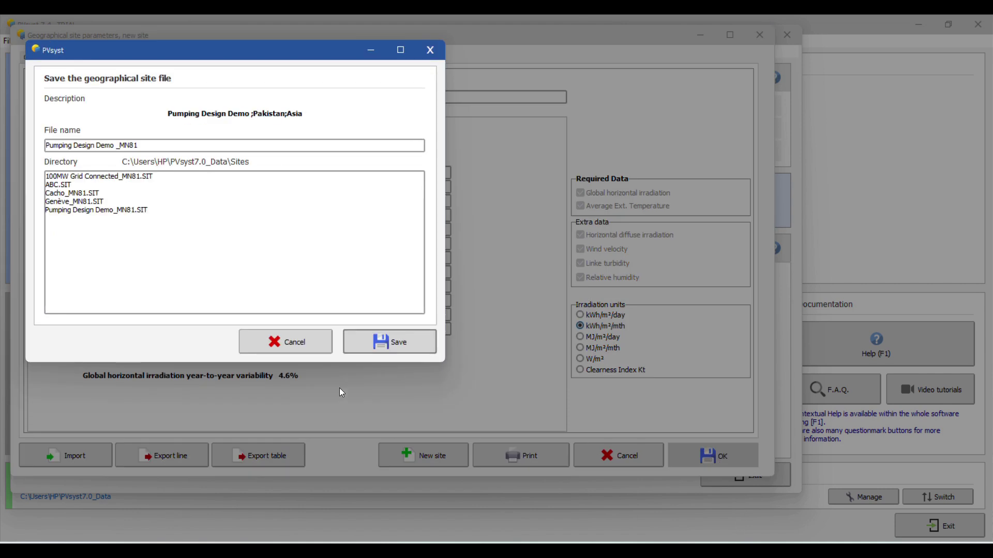
left_click(377, 339)
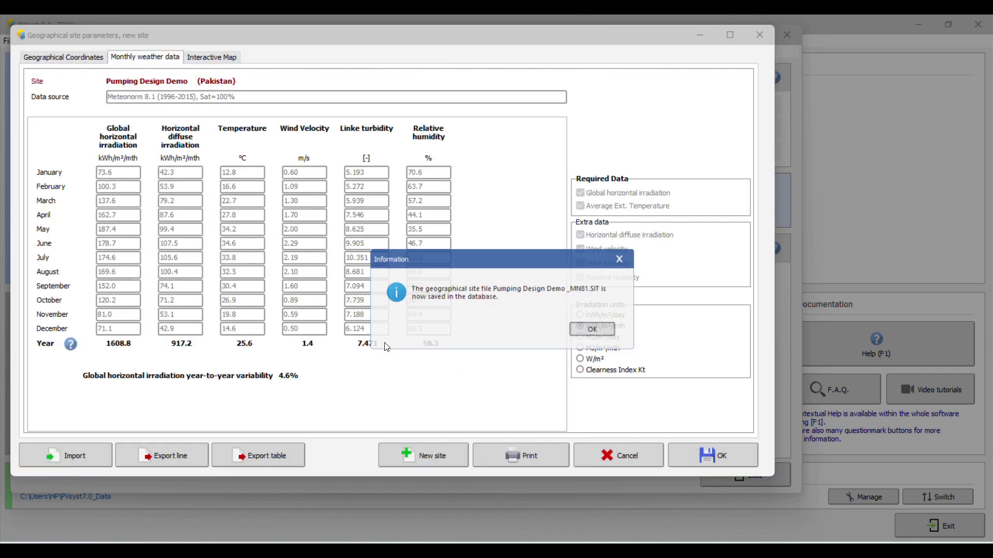
left_click(592, 329)
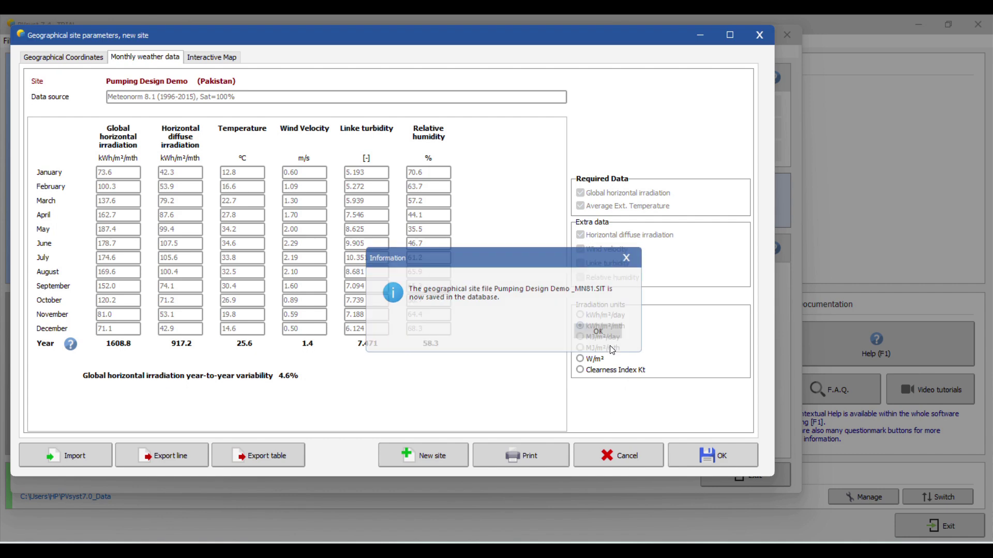
- Accept the site and save its synthetic weather data file as Pumping Design Demo_MN81_SYN
left_click(698, 448)
left_click(538, 331)
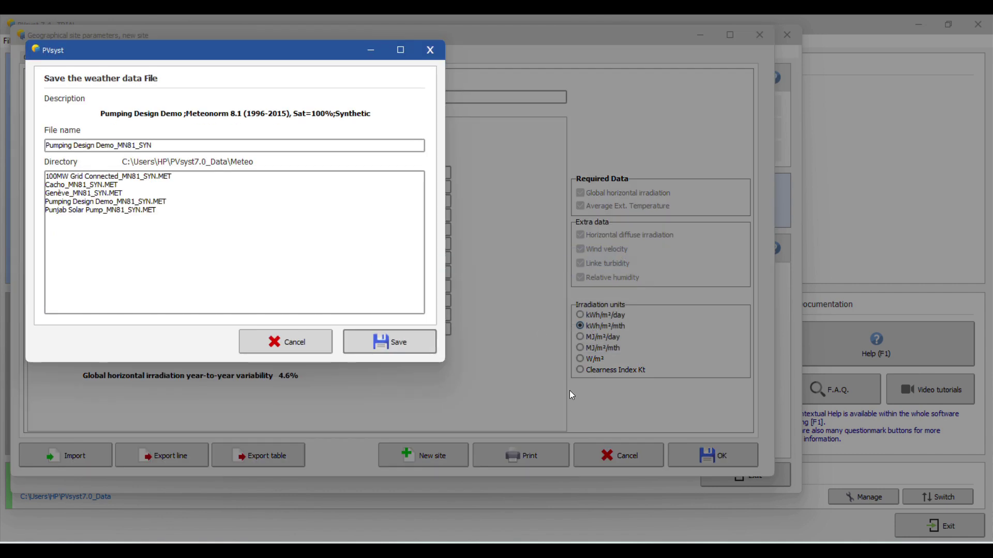
left_click(372, 341)
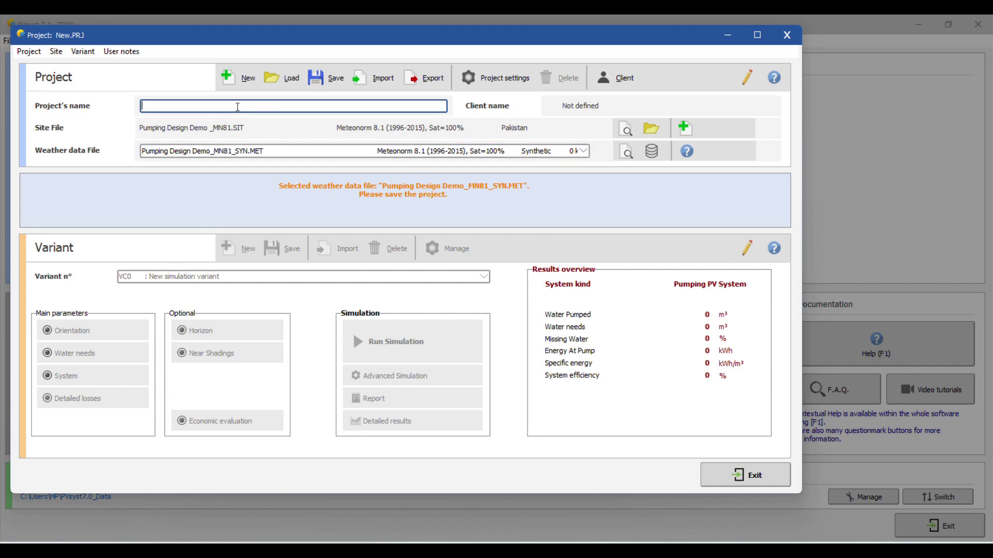
- Name the project Pumping Design Demo and save it
type("Pumping Design Demo")
left_click(137, 165)
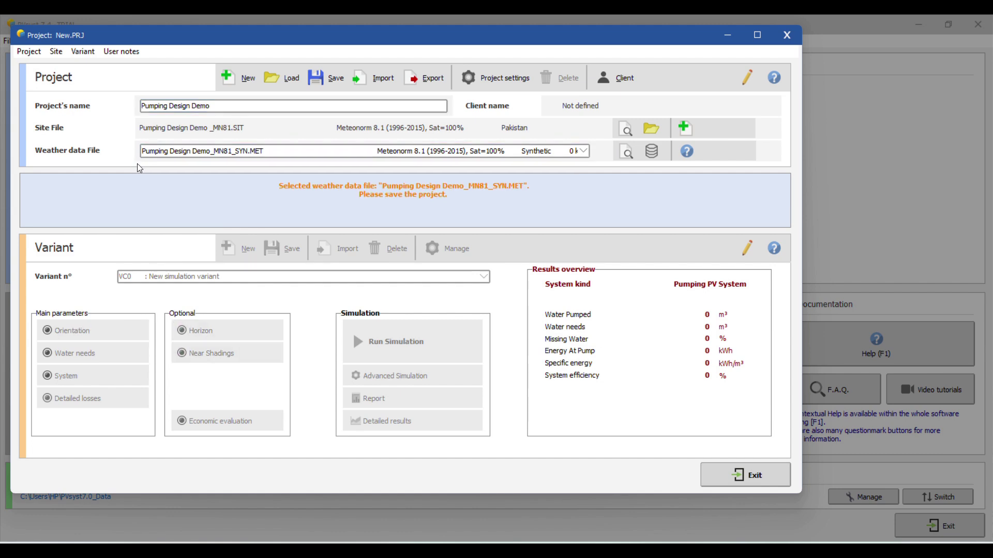
left_click(314, 88)
left_click(385, 345)
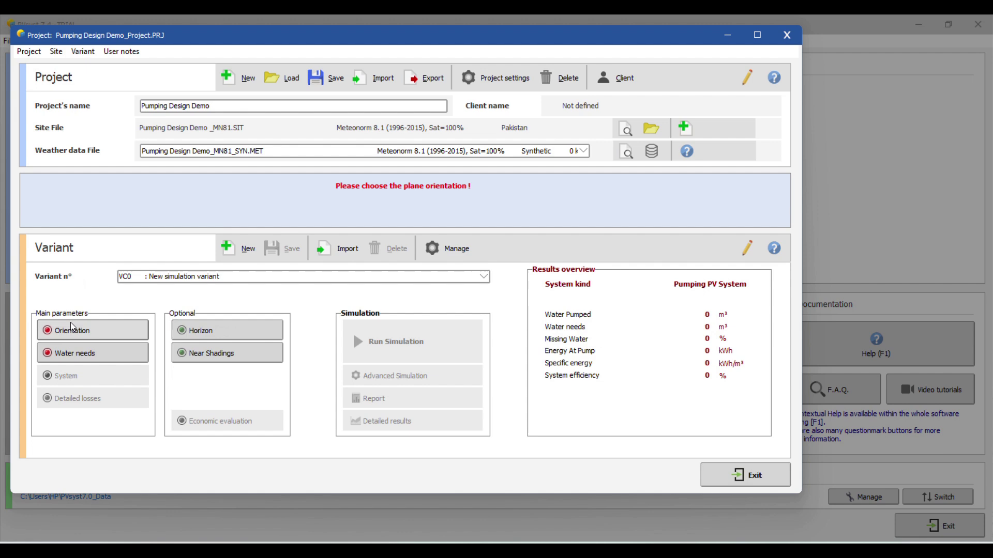
- Open the variant's orientation settings, and in Google Earth Pro select the longitude of the Solar Pump Site placemark
left_click(76, 337)
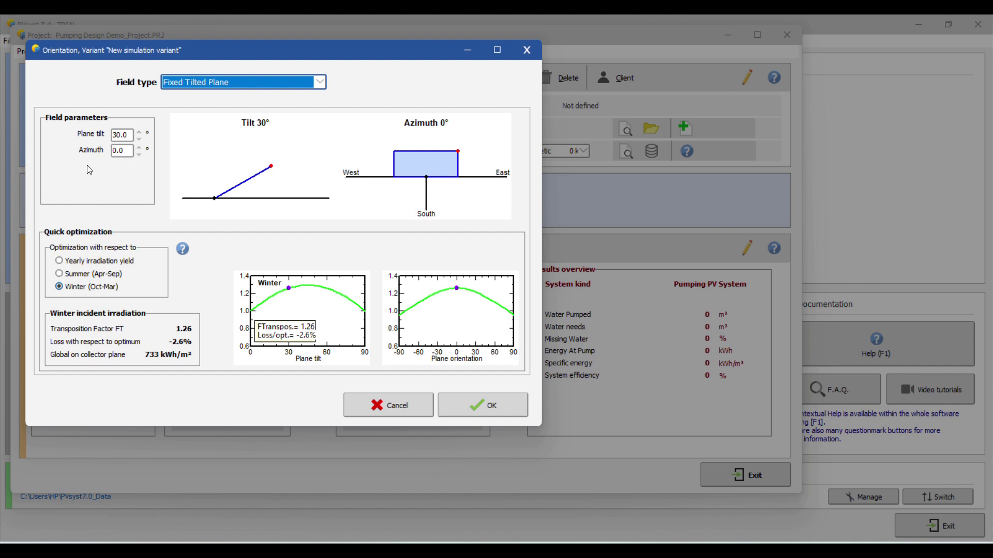
mouse_move(711, 552)
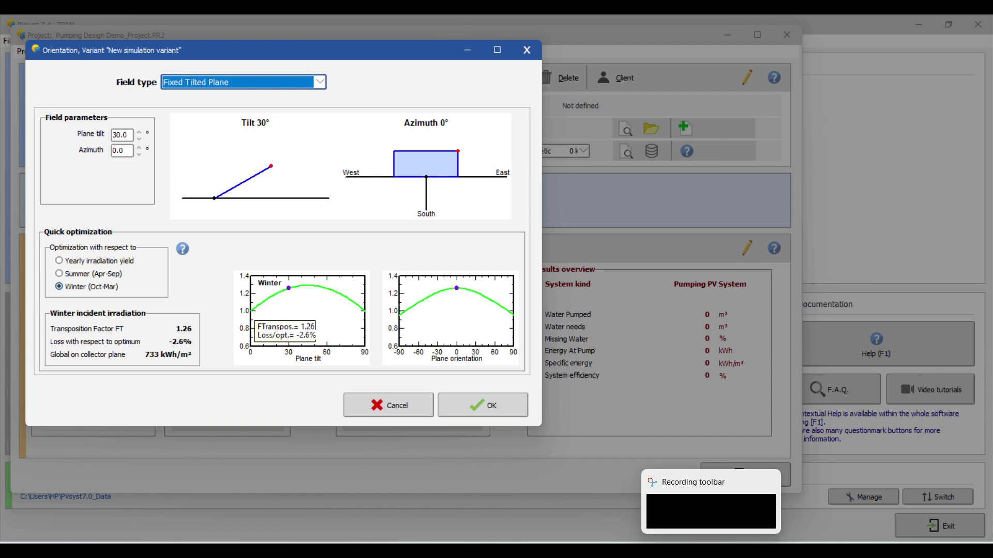
left_click(711, 552)
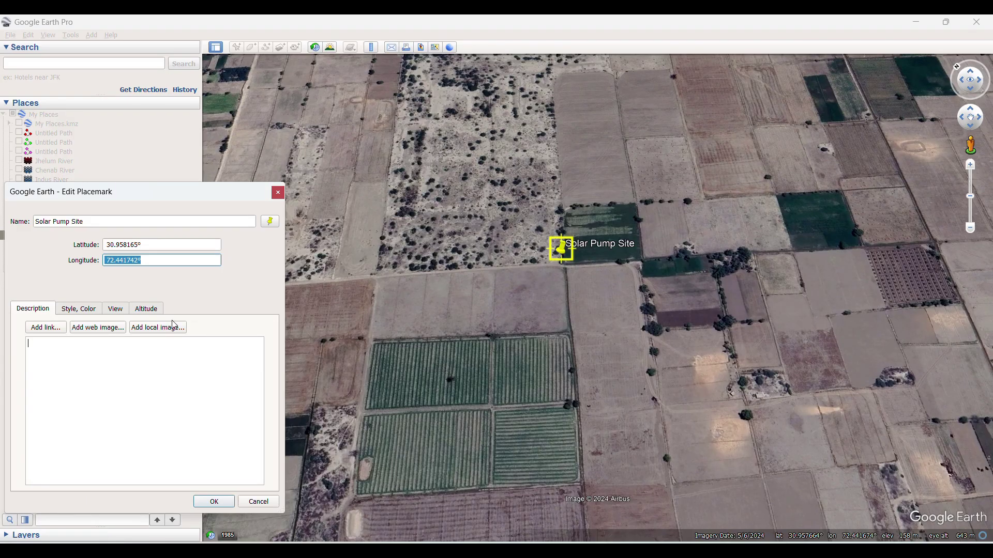
left_click(129, 261)
double_click(129, 261)
- Open the Windows Calculator and subtract 31 from 73
key("super")
type("cl")
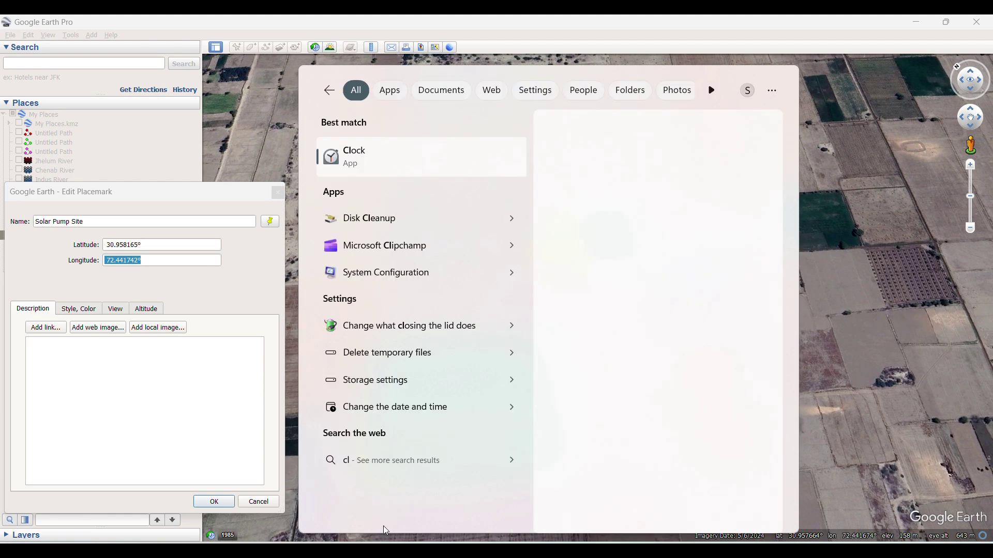
left_click(381, 206)
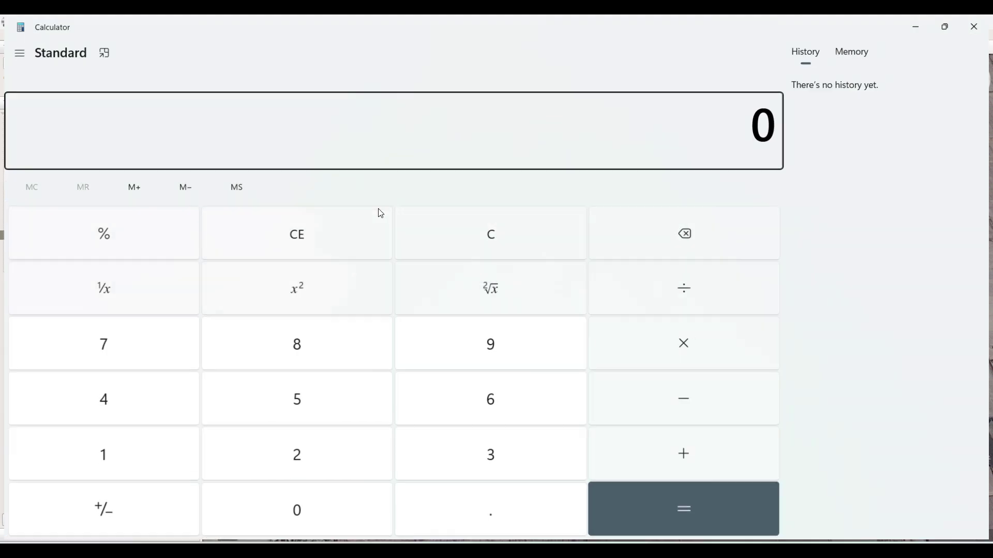
left_click(161, 354)
left_click(505, 462)
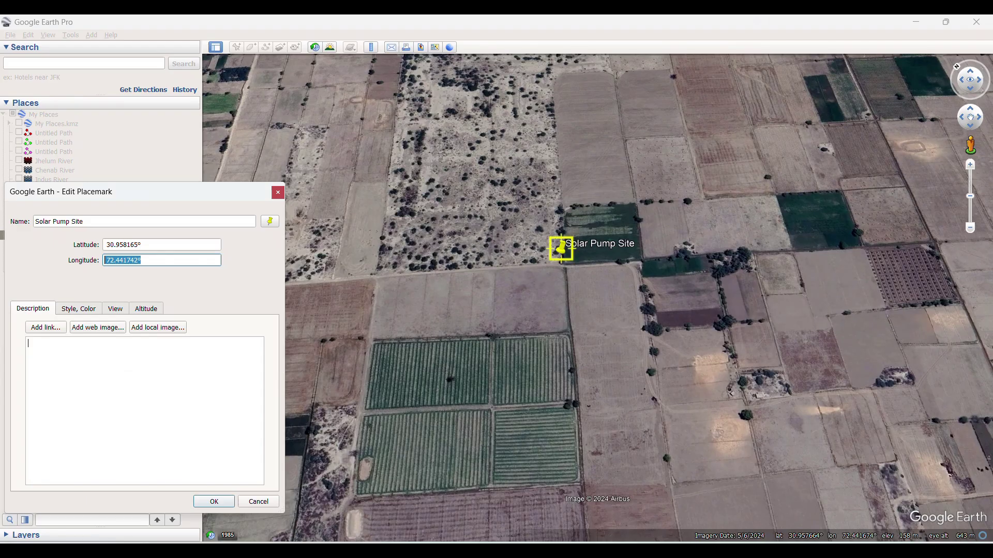
key("Return")
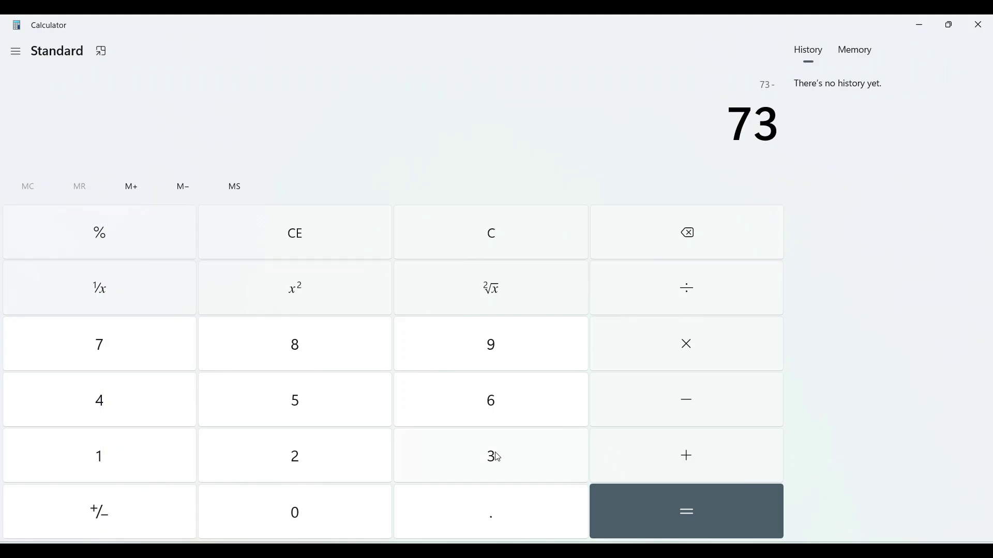
left_click(494, 455)
left_click(149, 466)
left_click(634, 506)
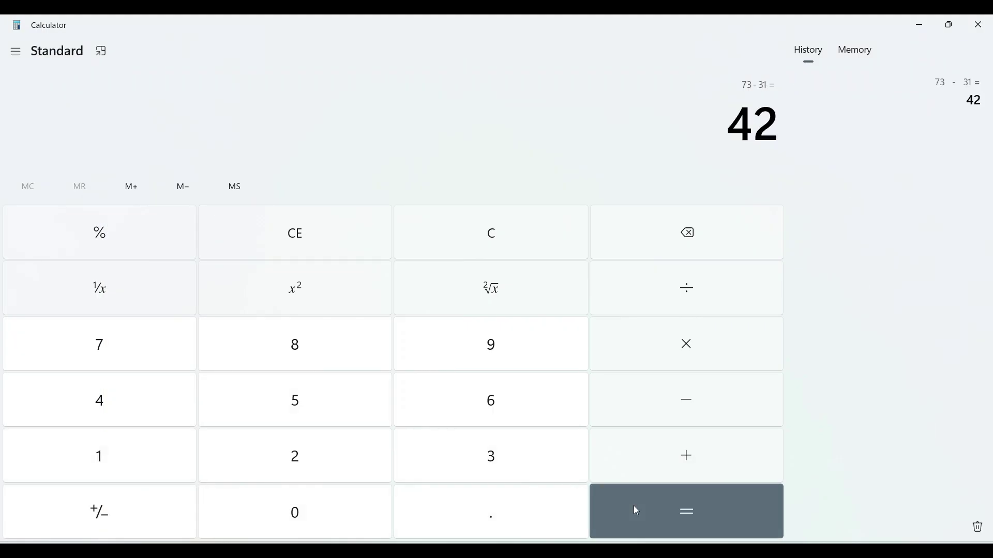
- Divide the calculated difference by 2, close Calculator and return to the variant's orientation settings
left_click(673, 302)
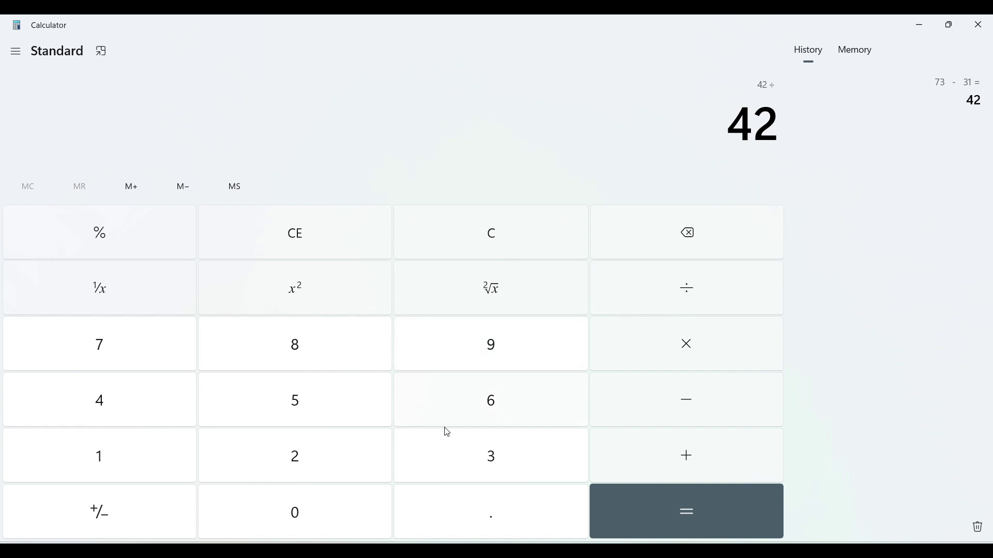
left_click(346, 471)
left_click(633, 505)
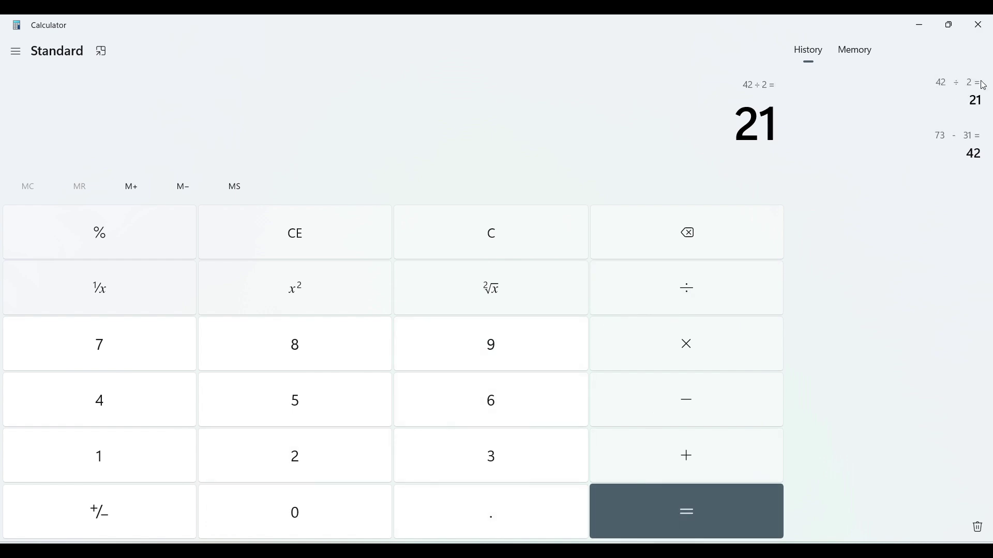
left_click(978, 25)
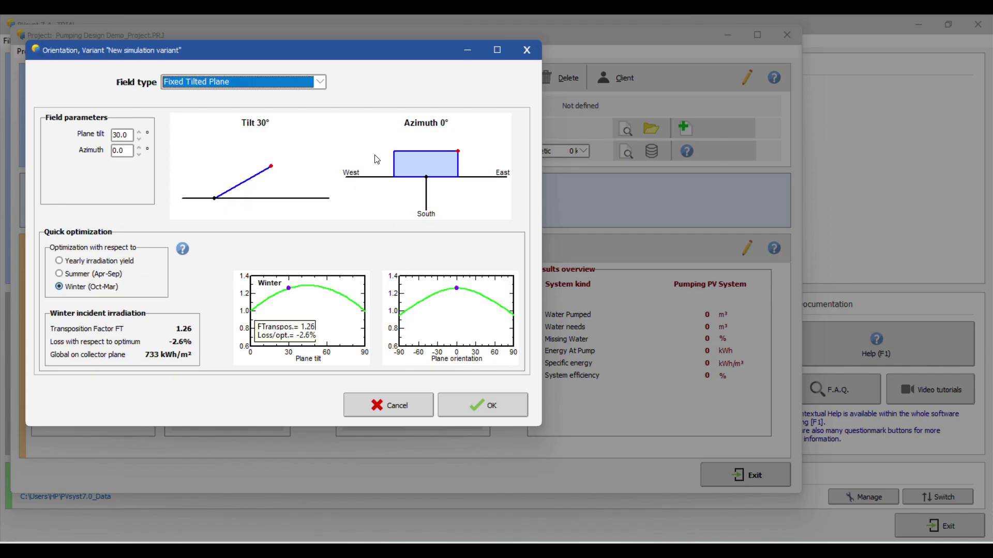
- Set the fixed plane's tilt to 21° and accept the orientation settings
double_click(131, 135)
type("21")
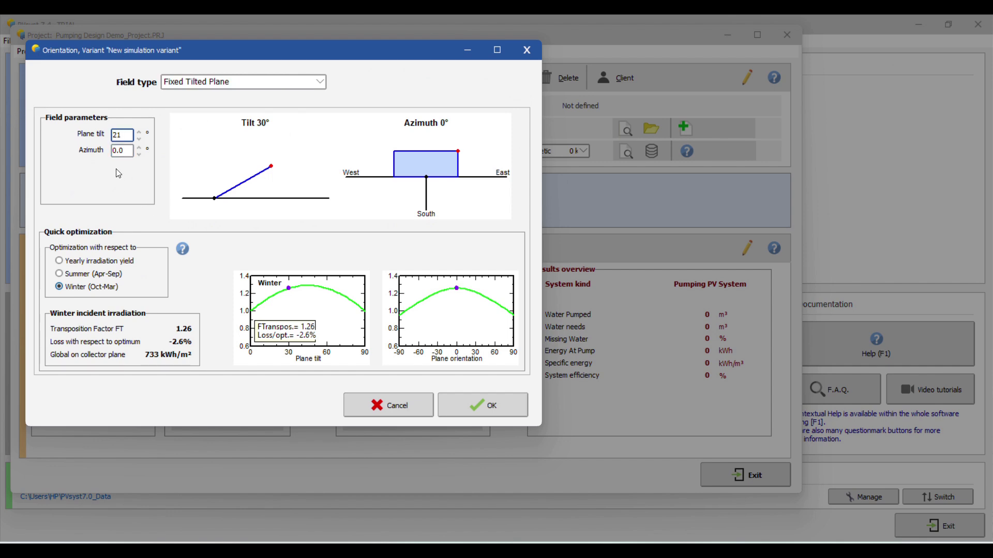
key("Return")
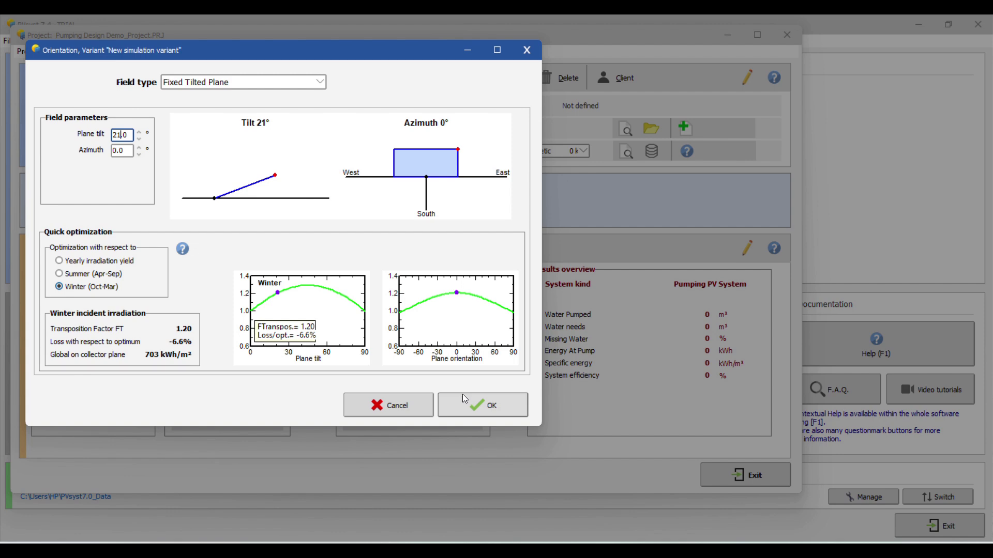
left_click(485, 411)
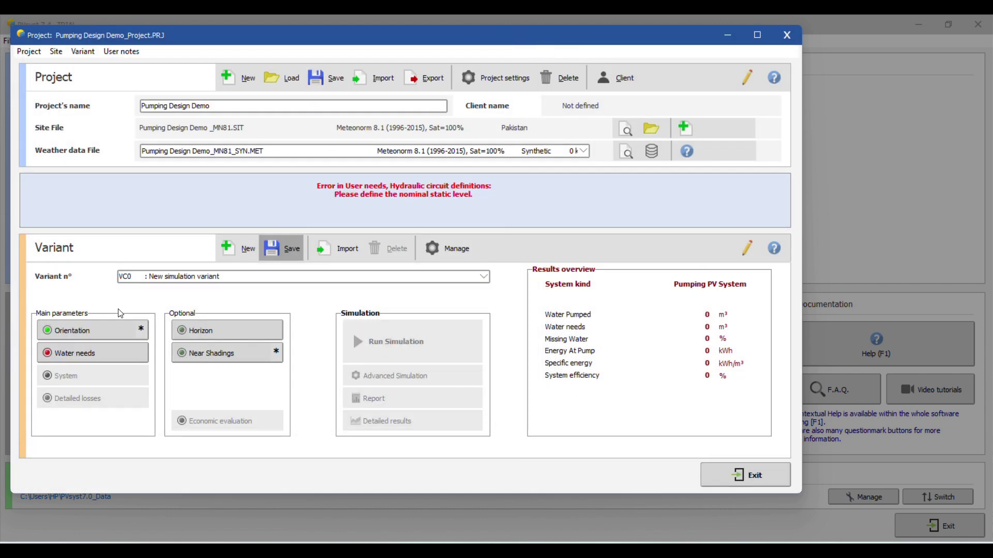
- Open the variant's water needs definition and set the well's static level to 100 m
left_click(101, 357)
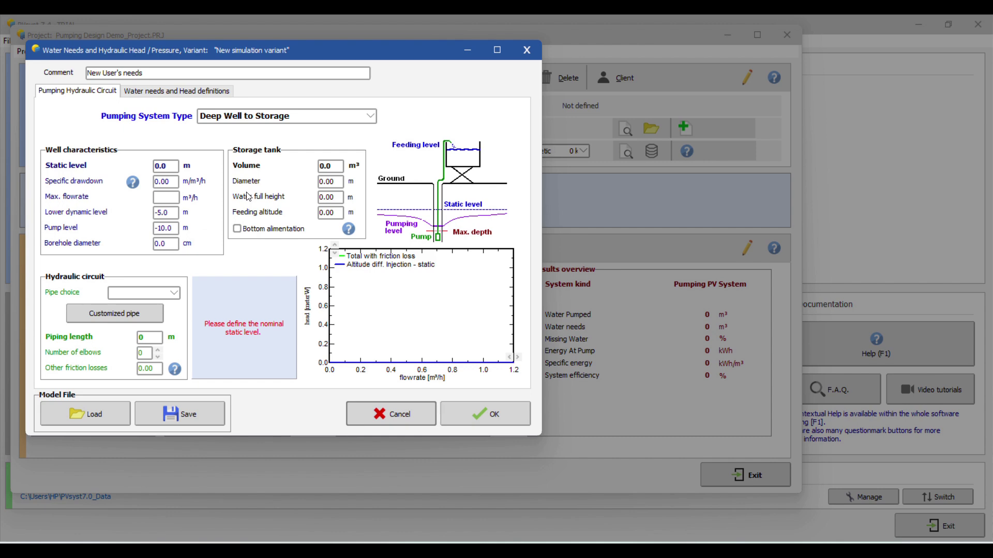
left_click(173, 166)
left_click_drag(173, 166, 104, 171)
type("100")
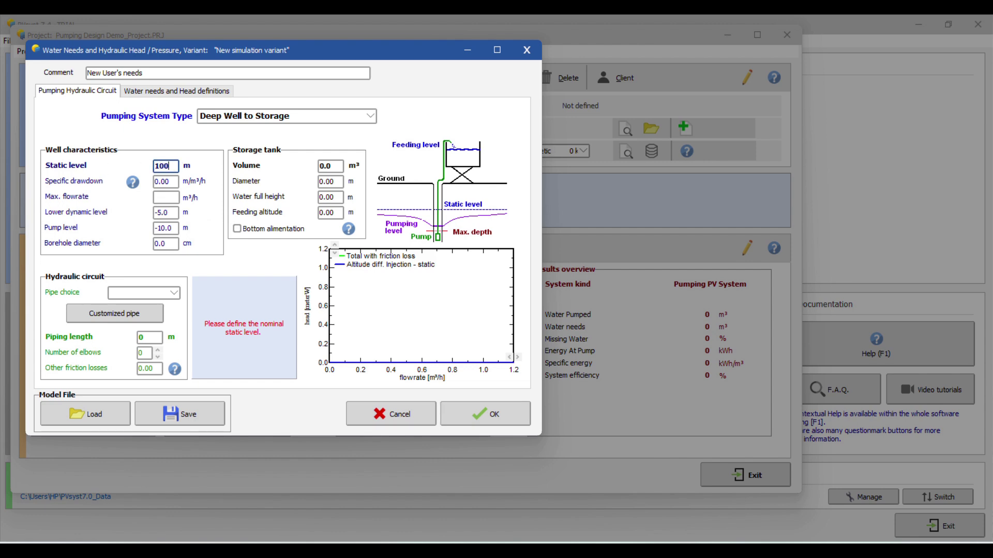
key("Return")
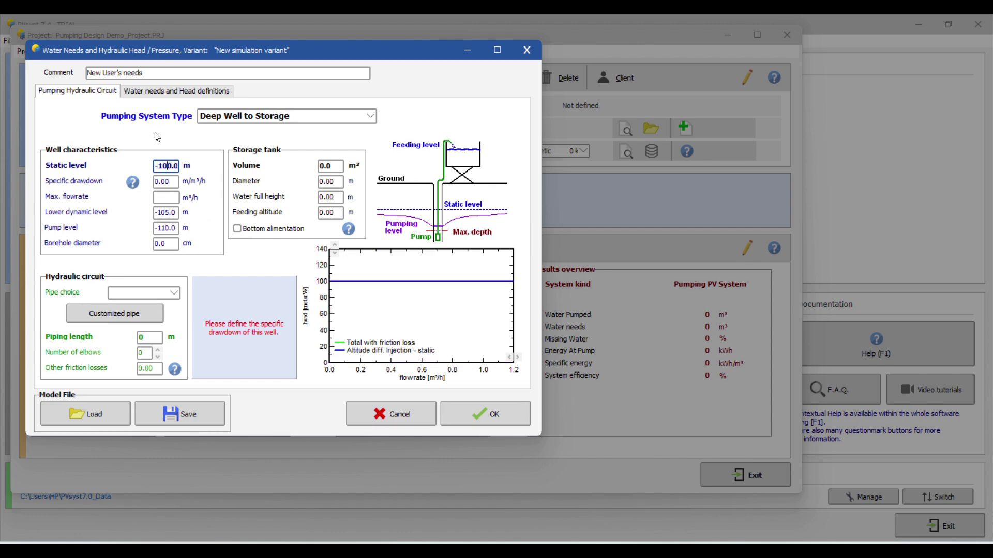
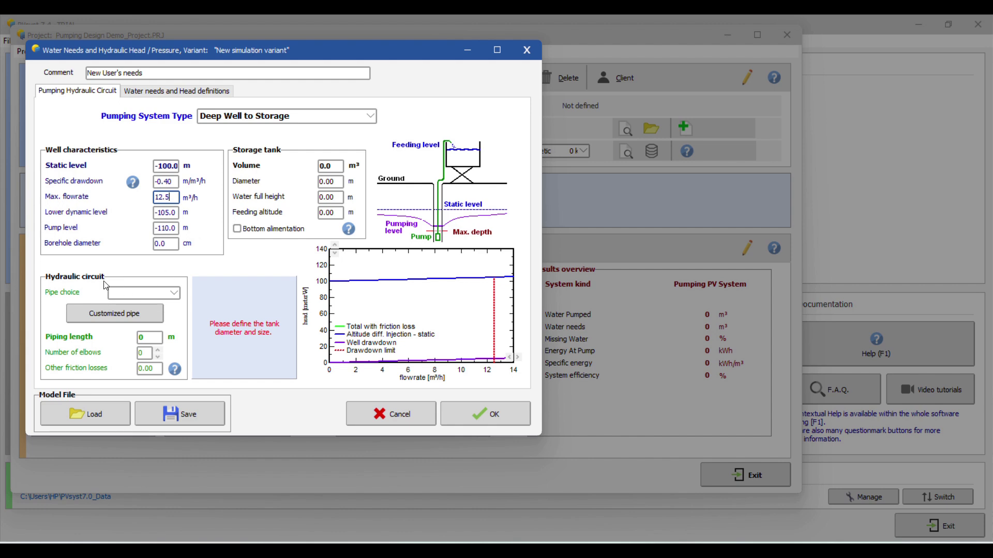
- Set the well's borehole diameter to 20 cm
left_click(166, 243)
type("20")
key("Return")
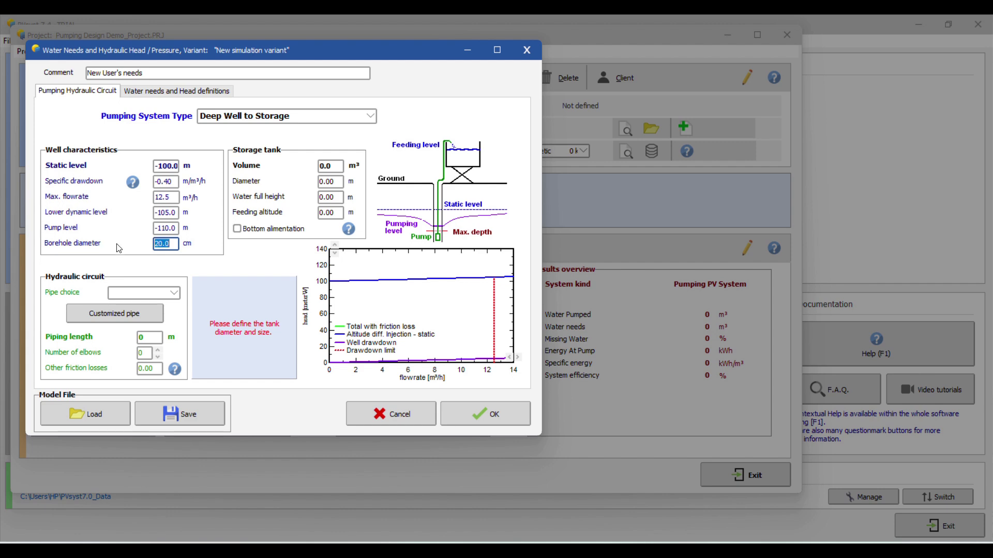
- Set the storage tank's volume to 50 m³ and its diameter to 3.5 m
left_click(340, 165)
type("150")
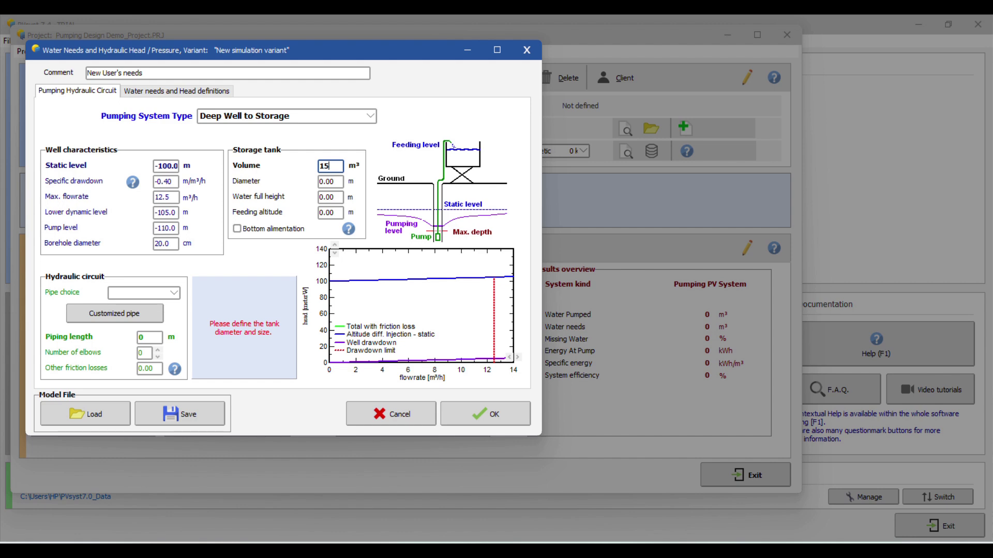
key("BackSpace")
key("BackSpace")
key("BackSpace")
type("50.0")
left_click(339, 179)
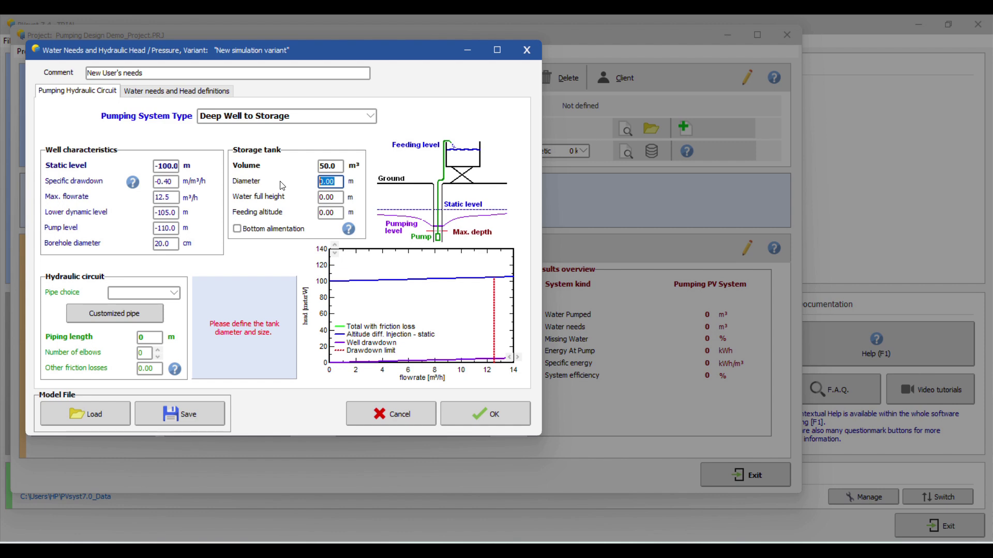
type("3.5")
key("Return")
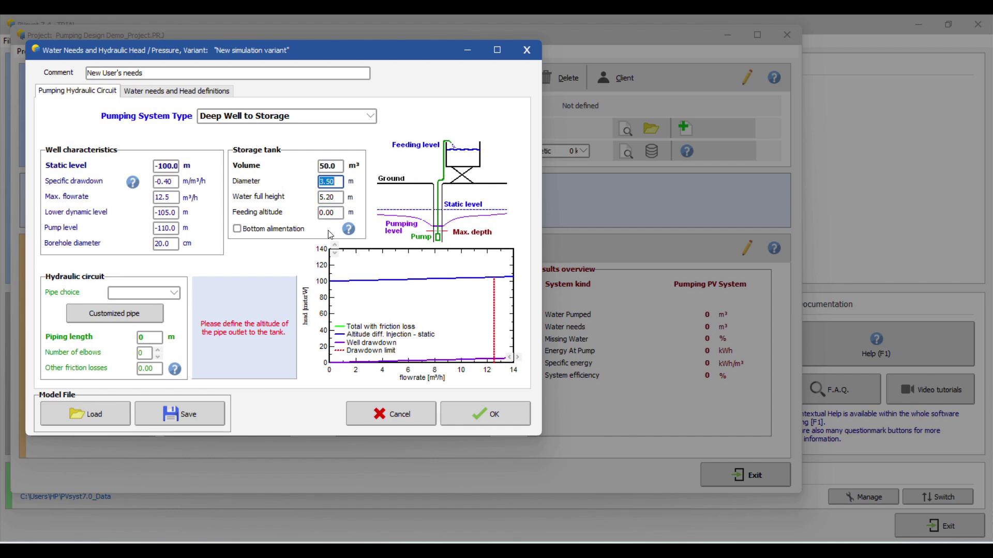
- Set the storage tank's feeding altitude to 8 m
left_click(339, 200)
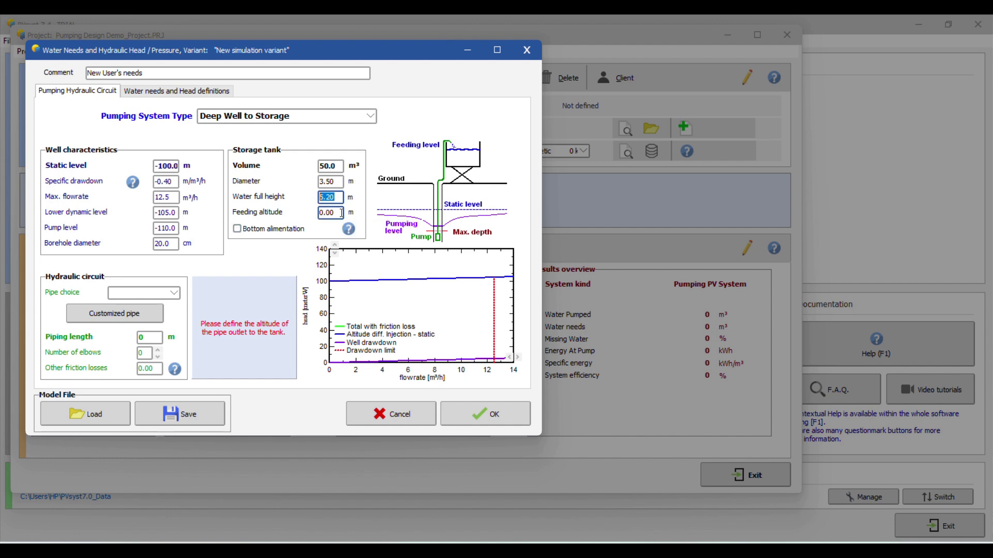
key("Tab")
type("8")
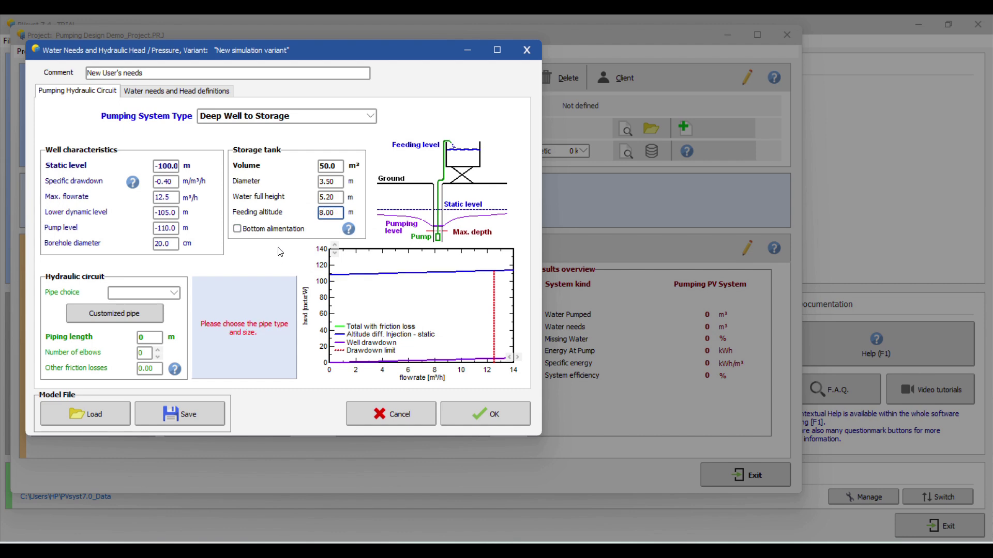
- Define the hydraulic circuit with PE50 (2") pipe, a piping length of 160 m and 4 elbows
left_click(174, 293)
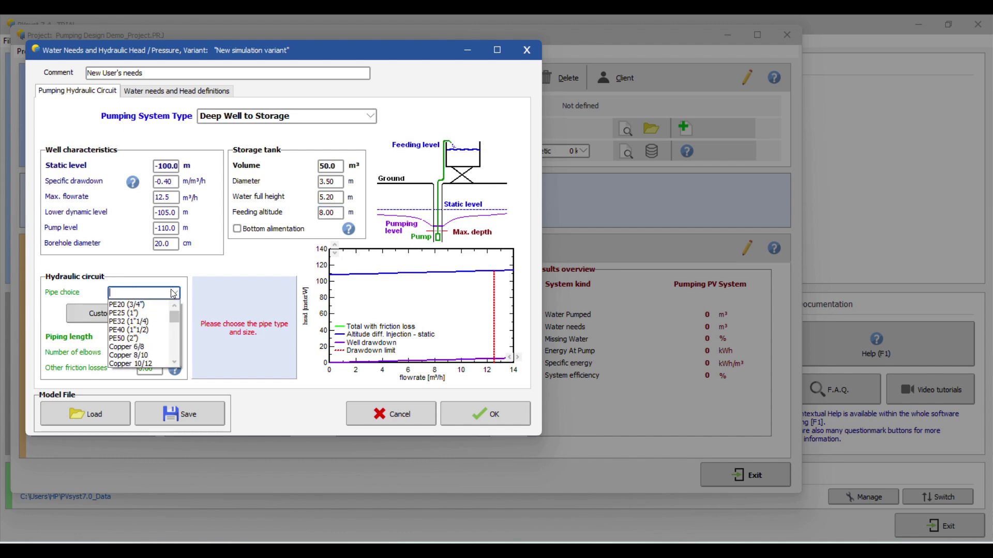
left_click(144, 339)
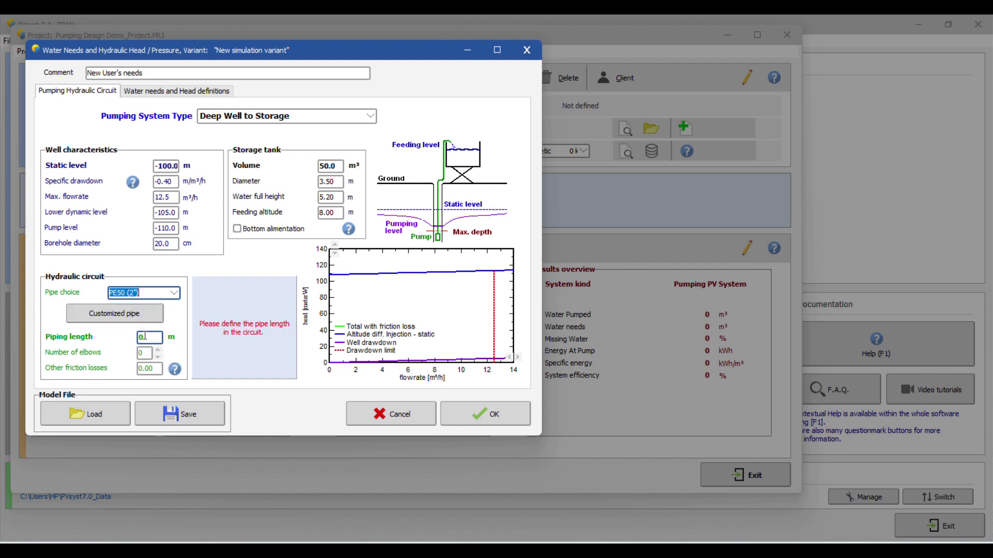
left_click(158, 340)
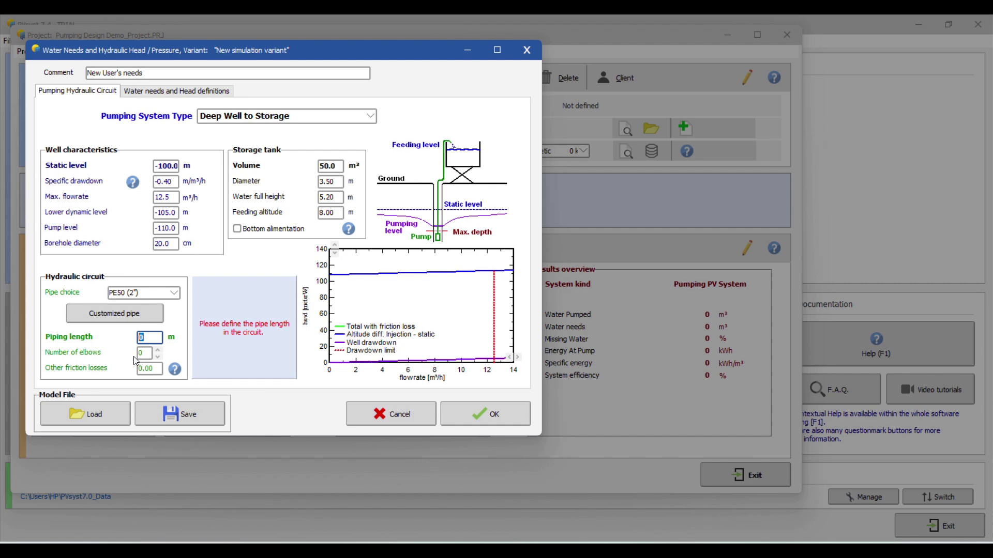
type("160")
left_click(158, 350)
left_click(158, 350)
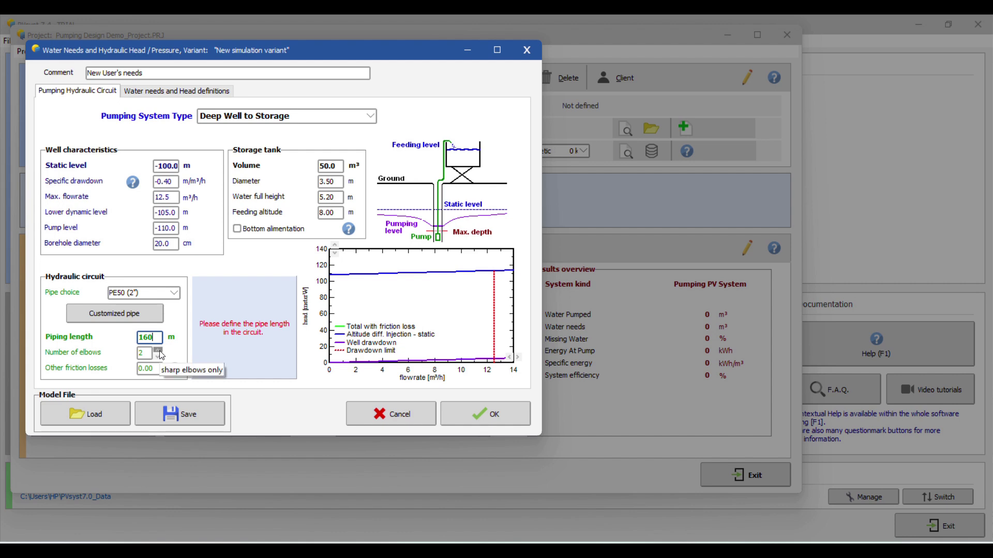
key("Return")
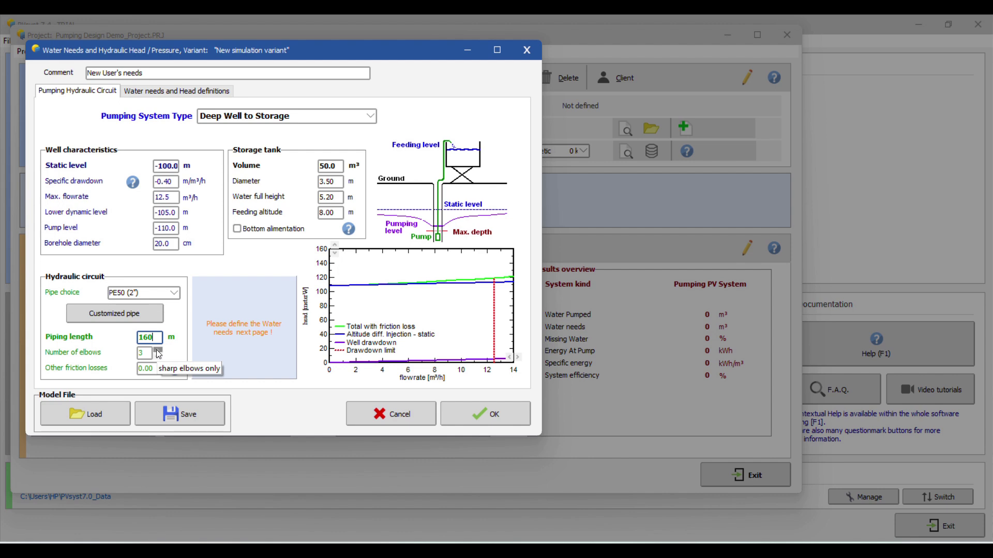
left_click(158, 351)
- Set the yearly average water needs to 40 m³/day and accept the water needs definition
left_click(152, 92)
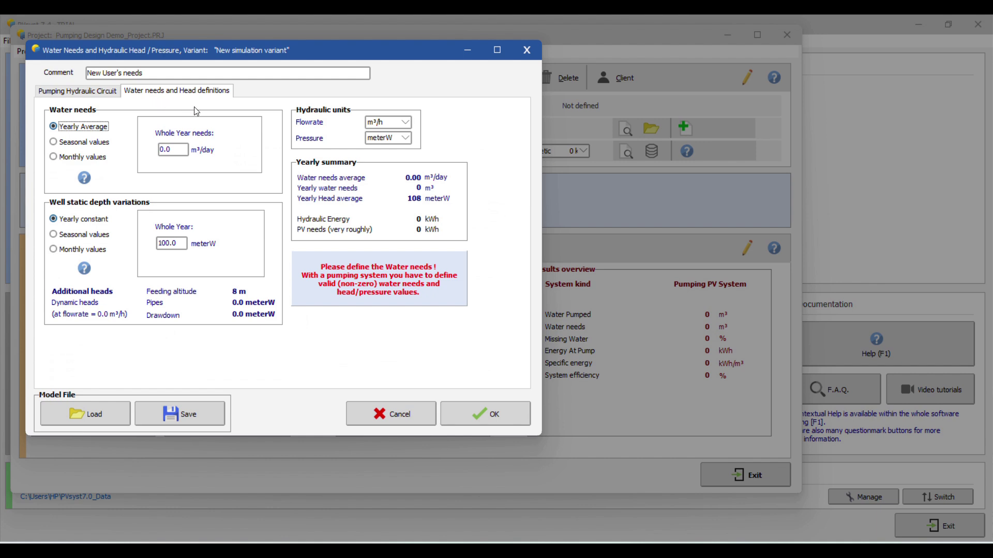
double_click(171, 149)
type("40")
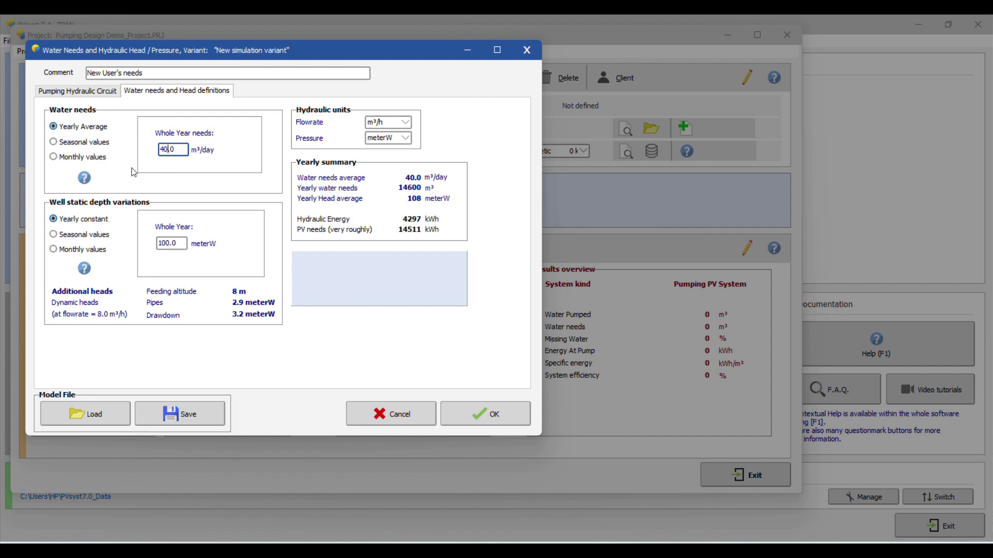
left_click(90, 93)
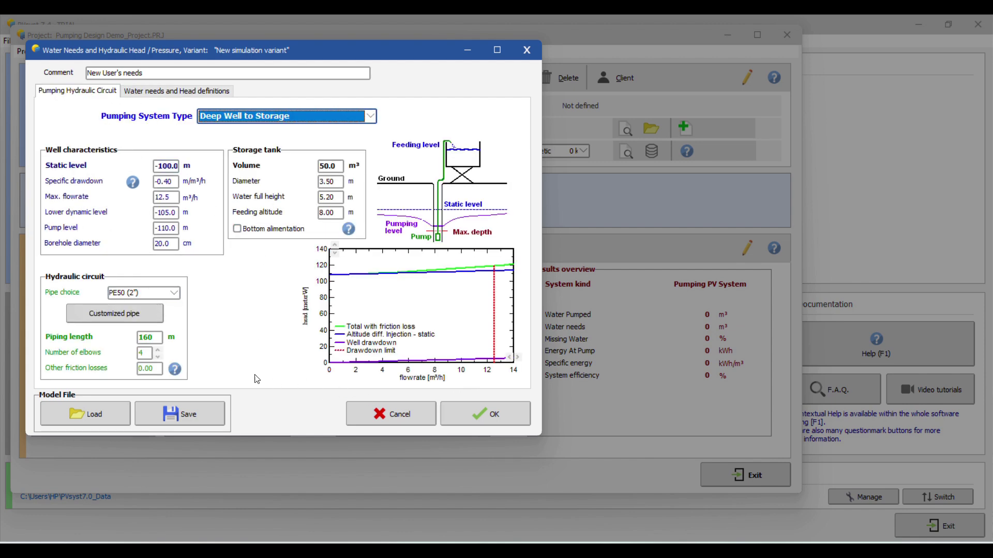
left_click(485, 413)
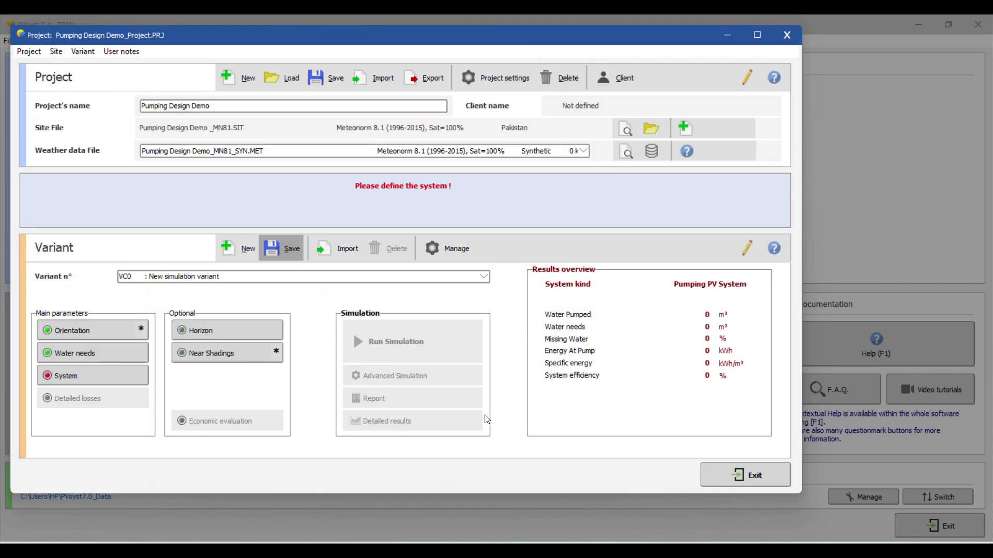
- Open the pumping system definition and select the Generic 8.0 kW, 60-160 m AC centrifugal multistage well pump
left_click(67, 376)
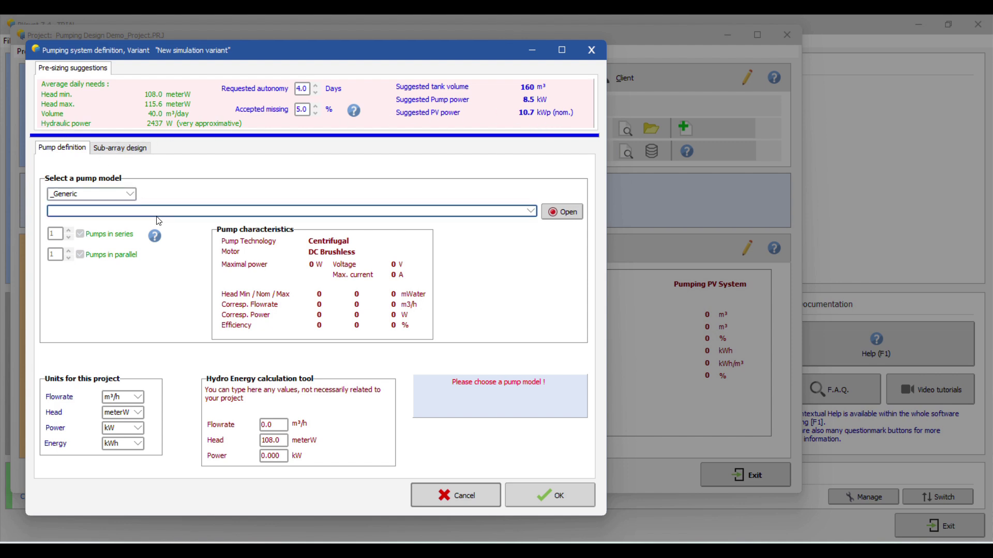
left_click(130, 192)
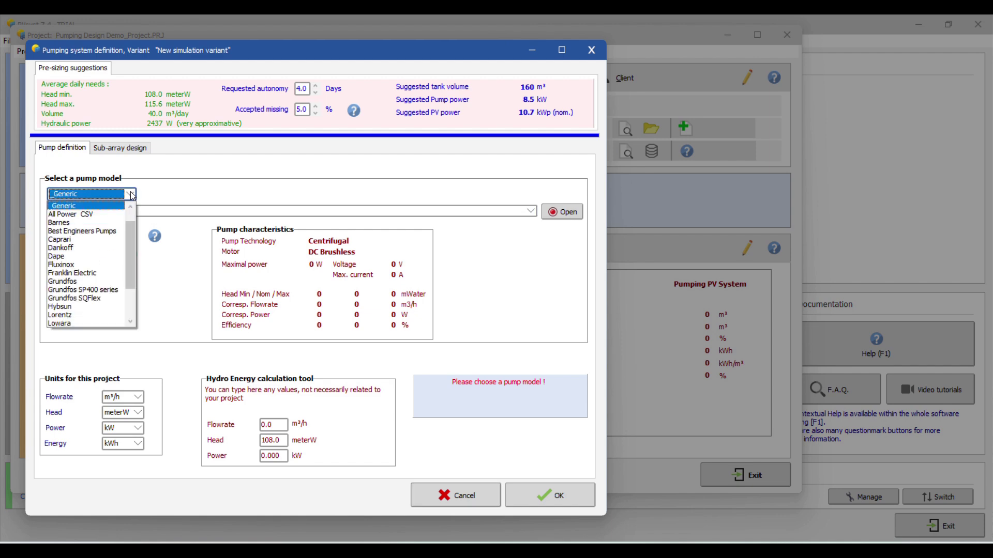
left_click(99, 205)
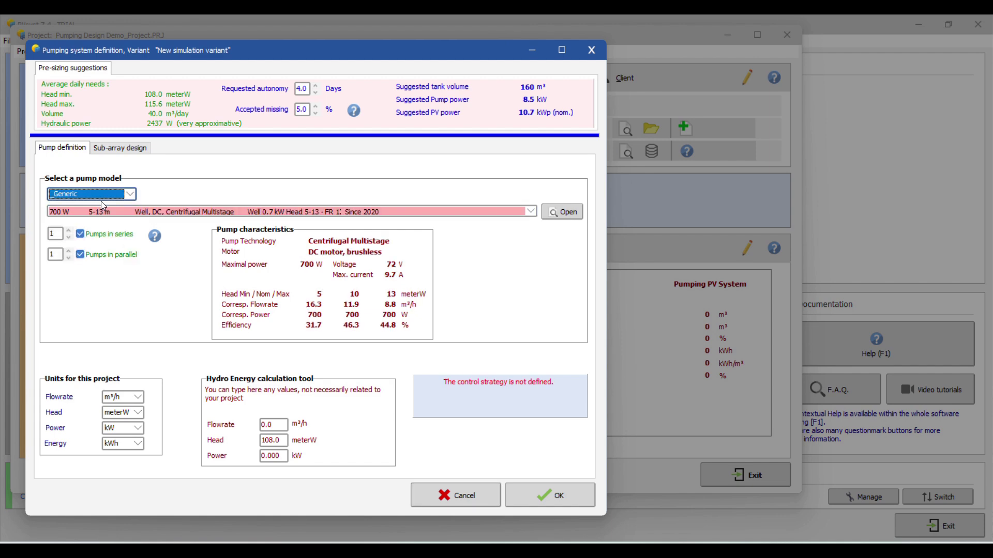
left_click(139, 211)
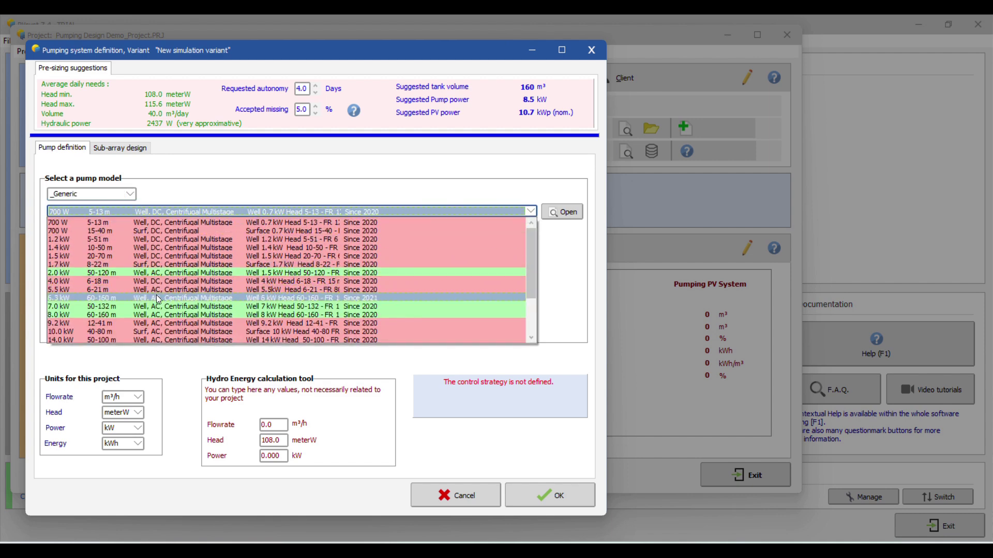
left_click(112, 313)
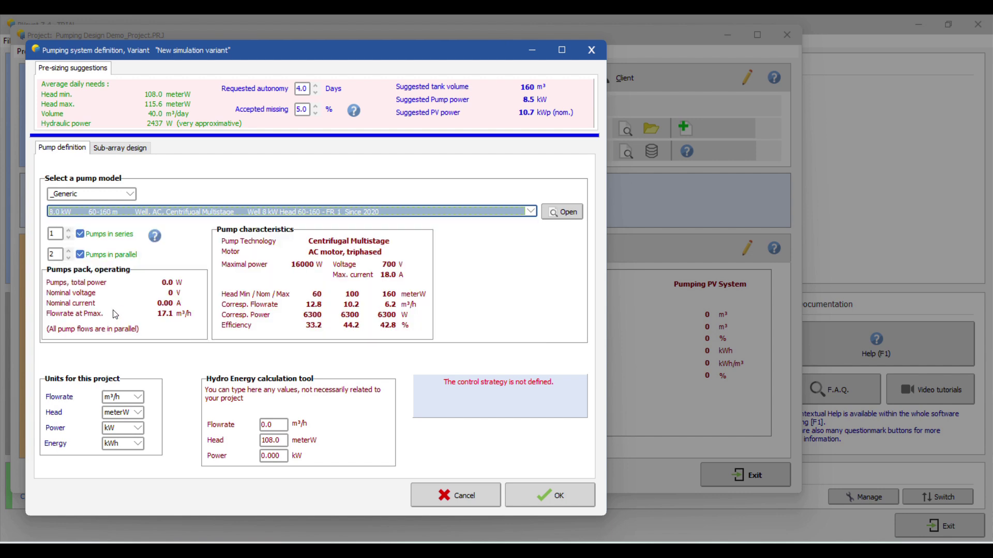
- Set the number of pumps in parallel to 1
left_click(62, 252)
left_click(71, 258)
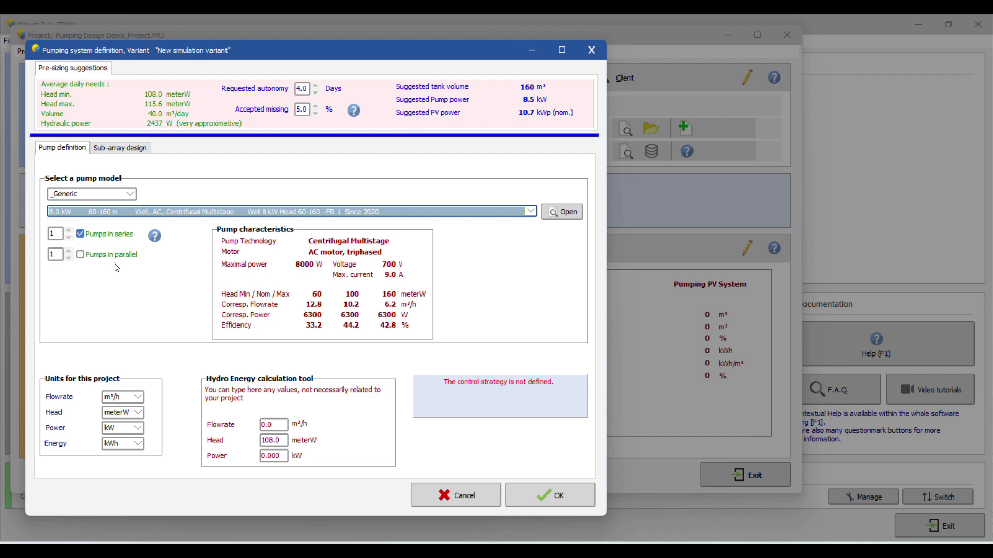
- Select the Suntech 415 Wp STP-415-S-A78-Vfh Si-mono module as the PV module for the sub-array
left_click(125, 150)
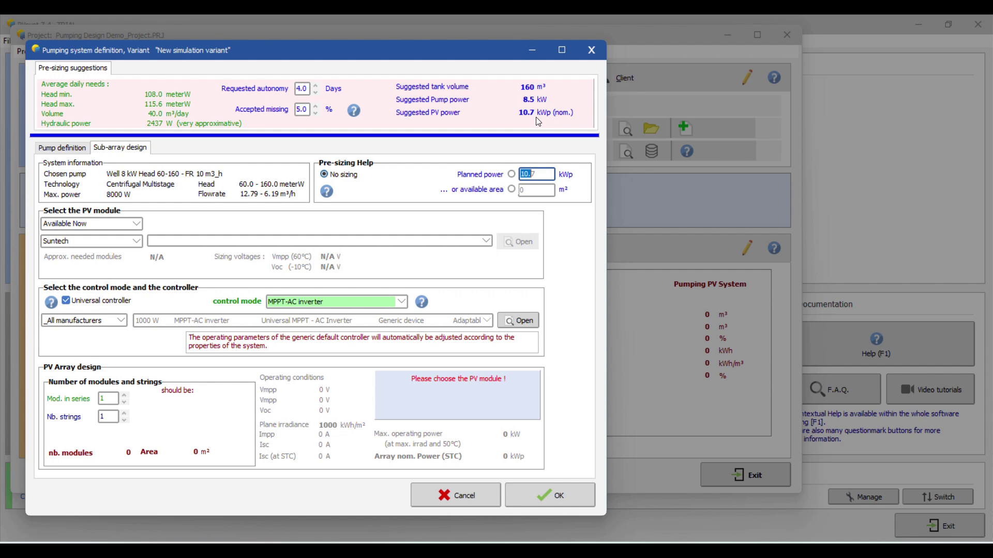
left_click(126, 243)
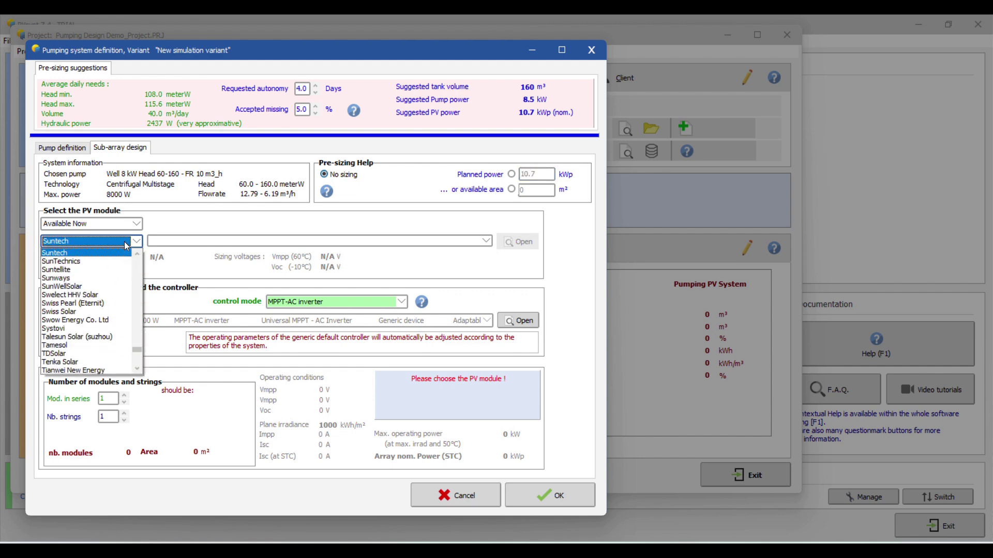
left_click(105, 252)
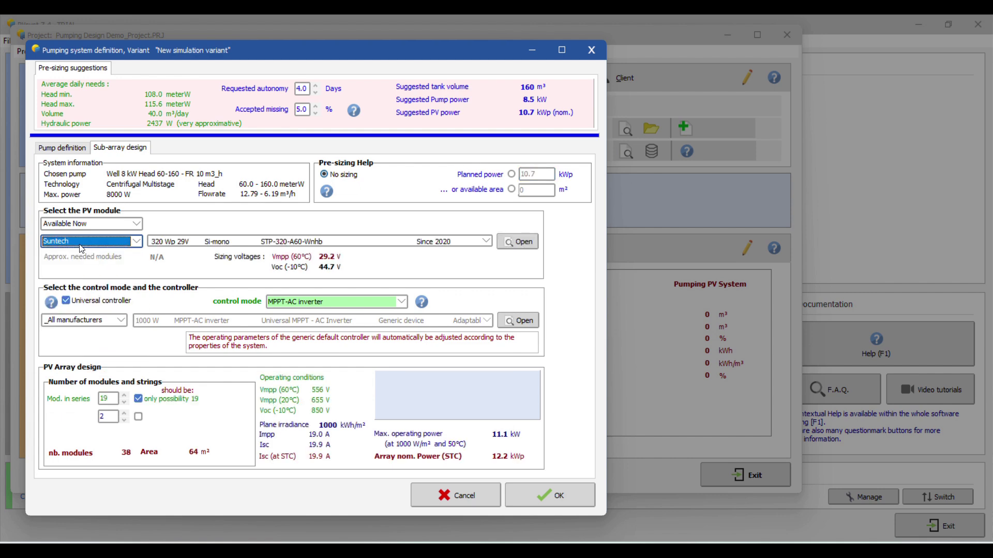
left_click(241, 244)
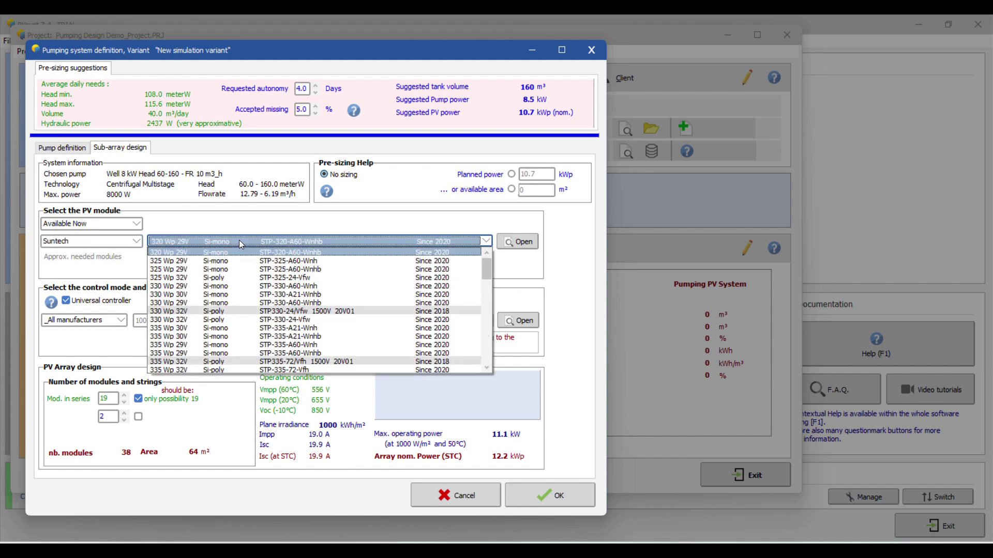
scroll(273, 336, "down", 2)
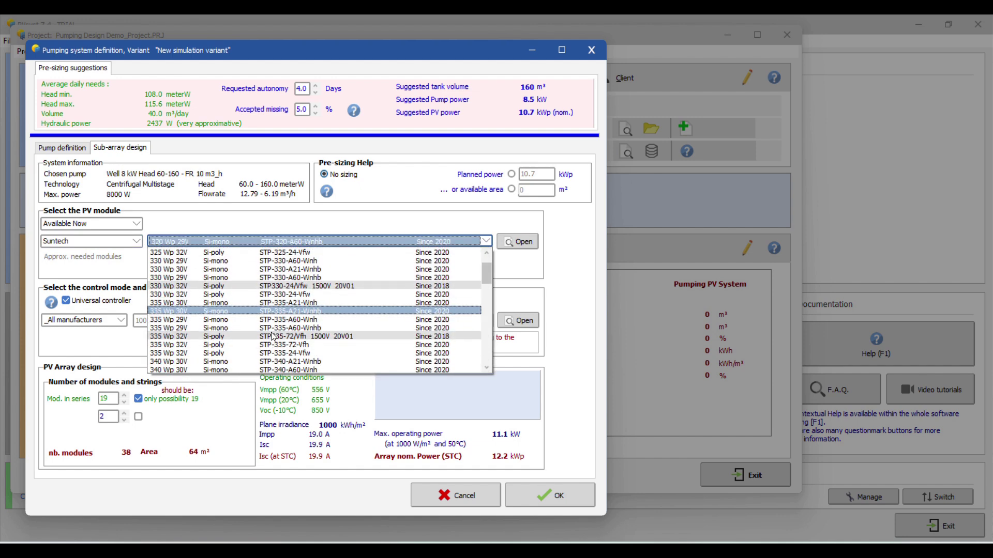
scroll(272, 336, "down", 3)
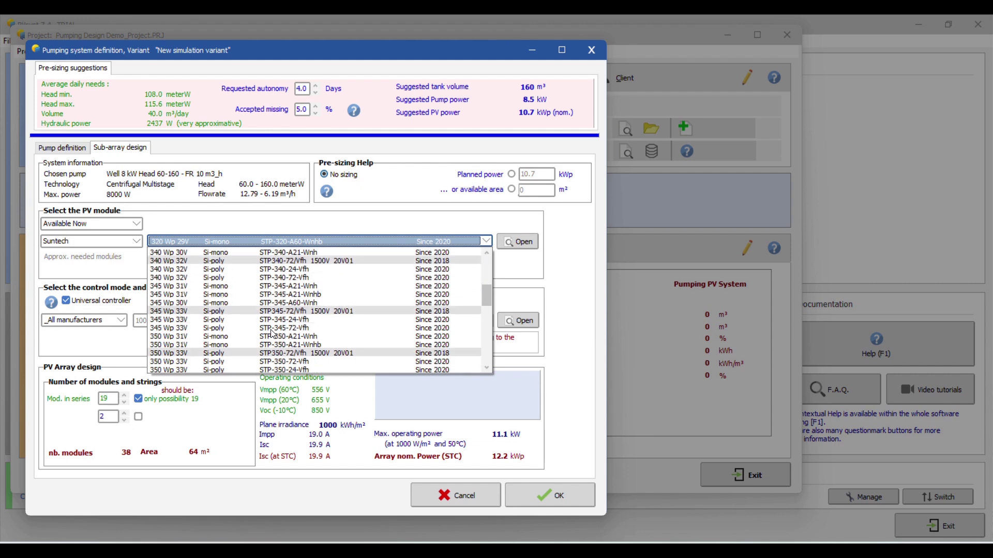
scroll(272, 333, "down", 10)
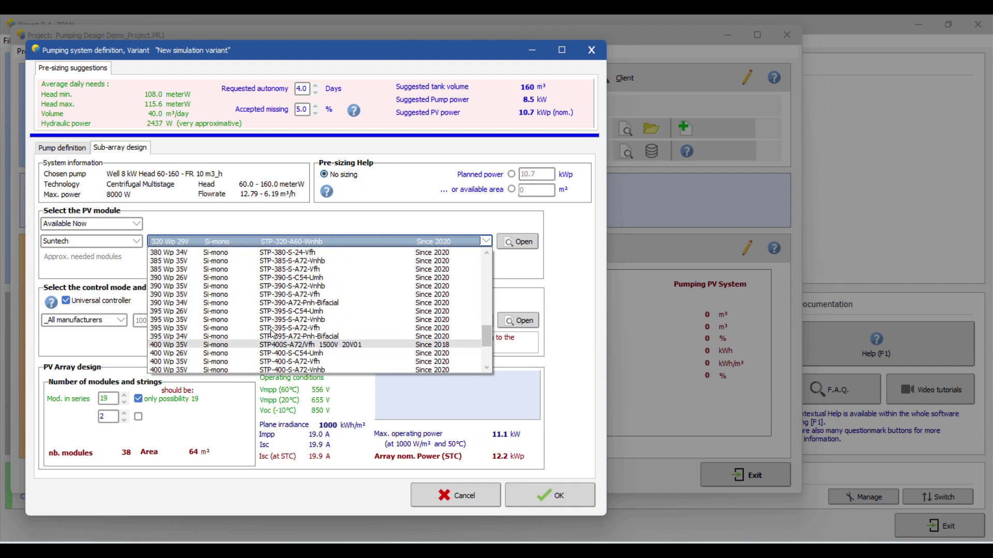
scroll(260, 331, "down", 1)
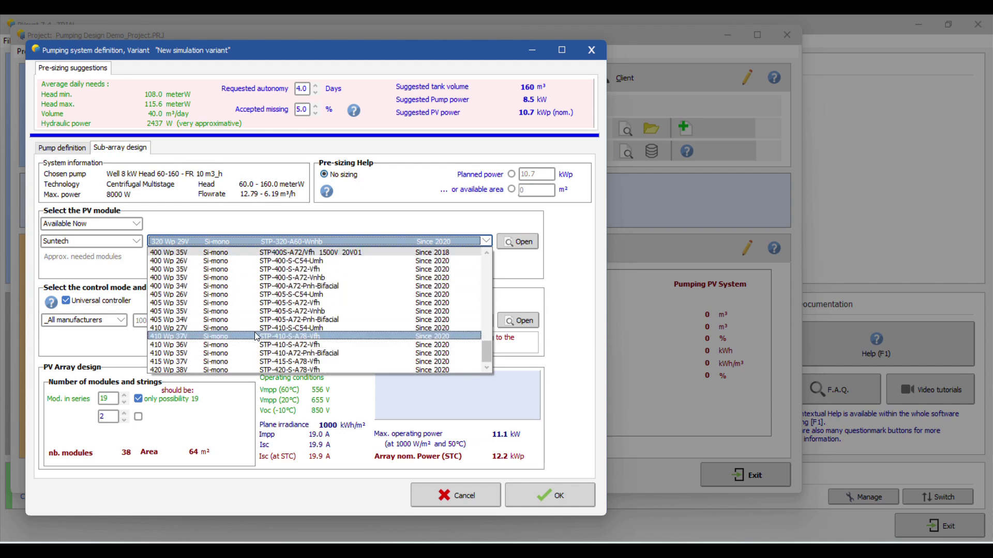
left_click(211, 363)
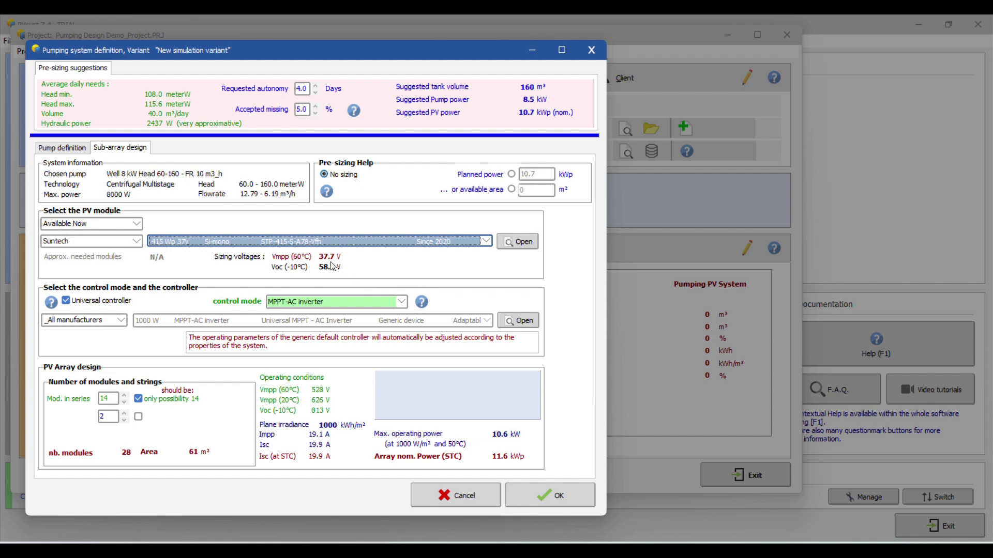
- Choose MPPT-AC inverter as the control mode, review the pump definition and accept the pumping system
left_click(387, 304)
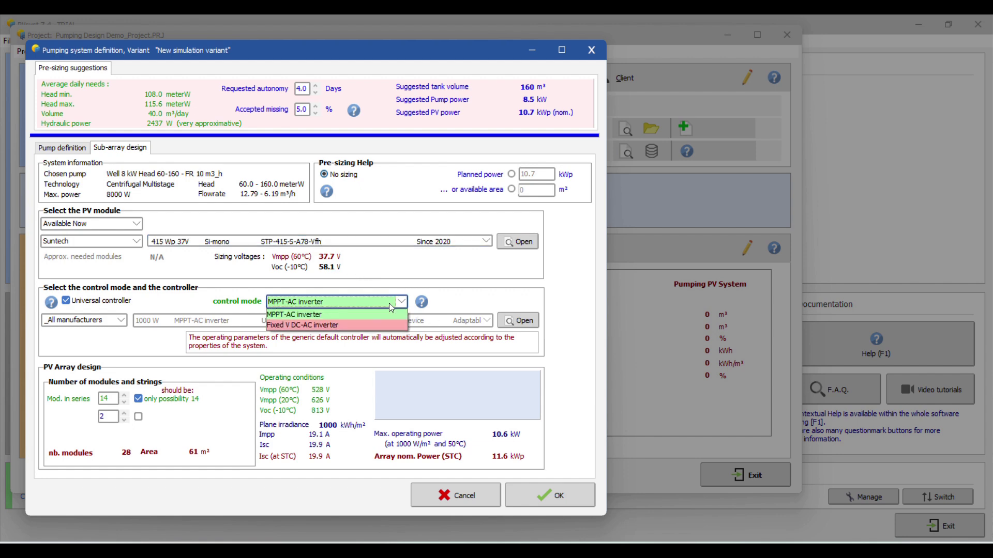
left_click(303, 315)
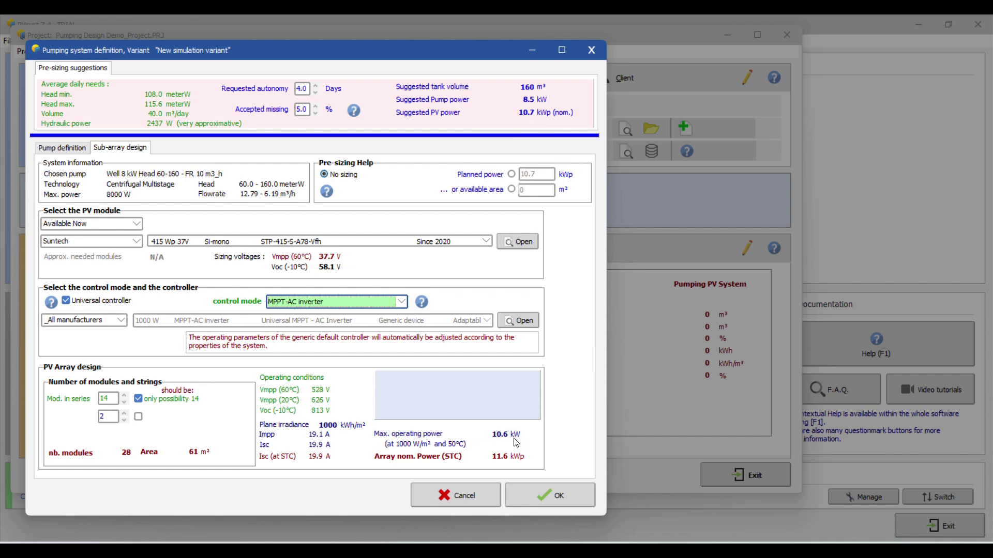
left_click(72, 149)
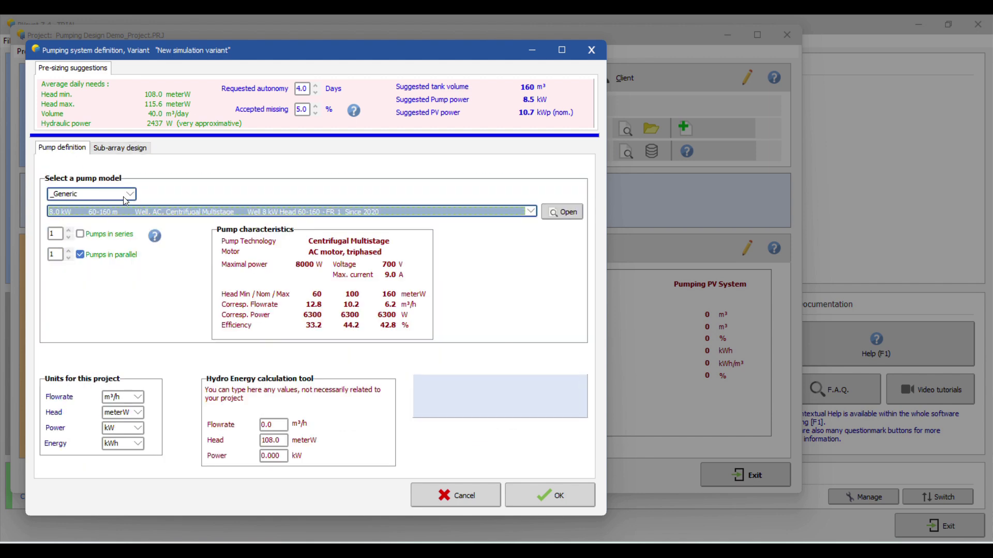
left_click(147, 151)
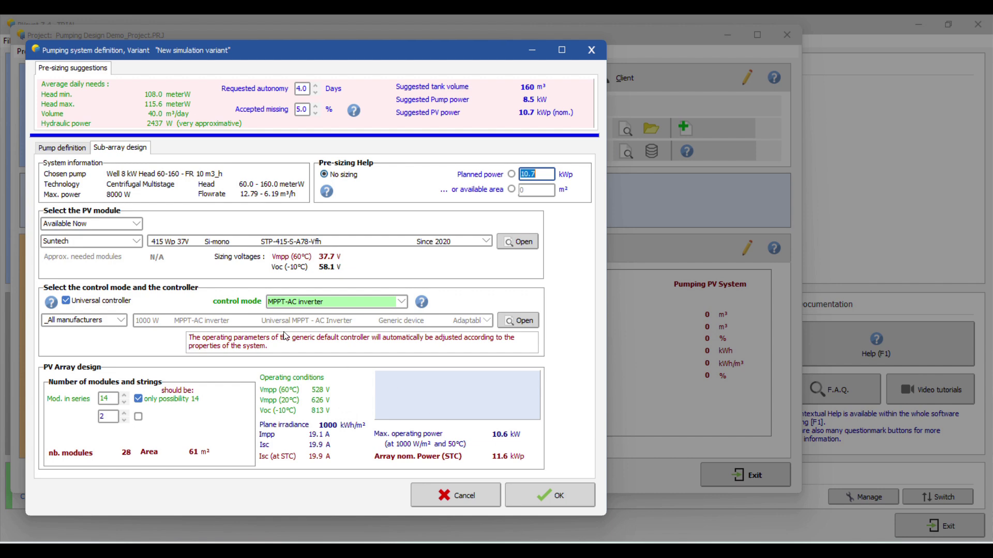
left_click(77, 148)
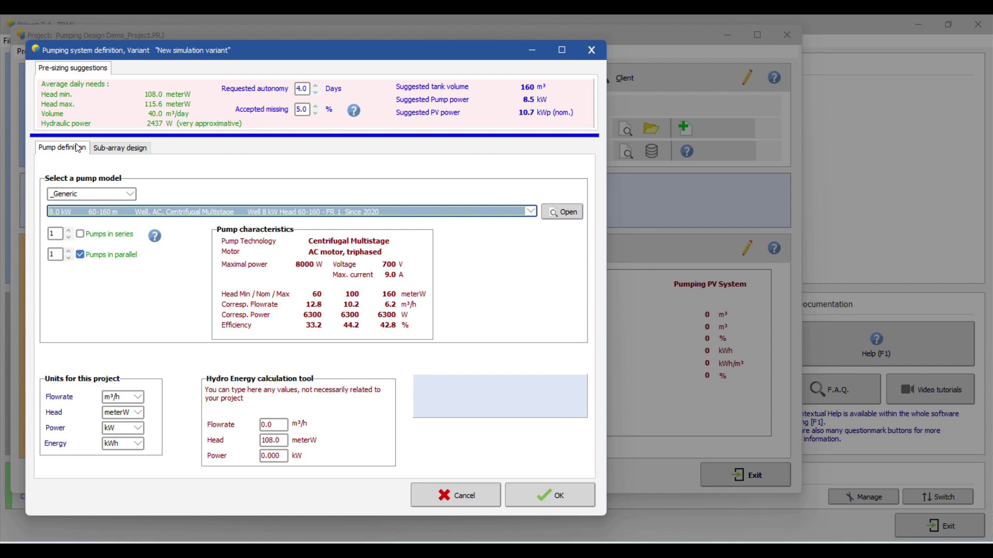
left_click(535, 497)
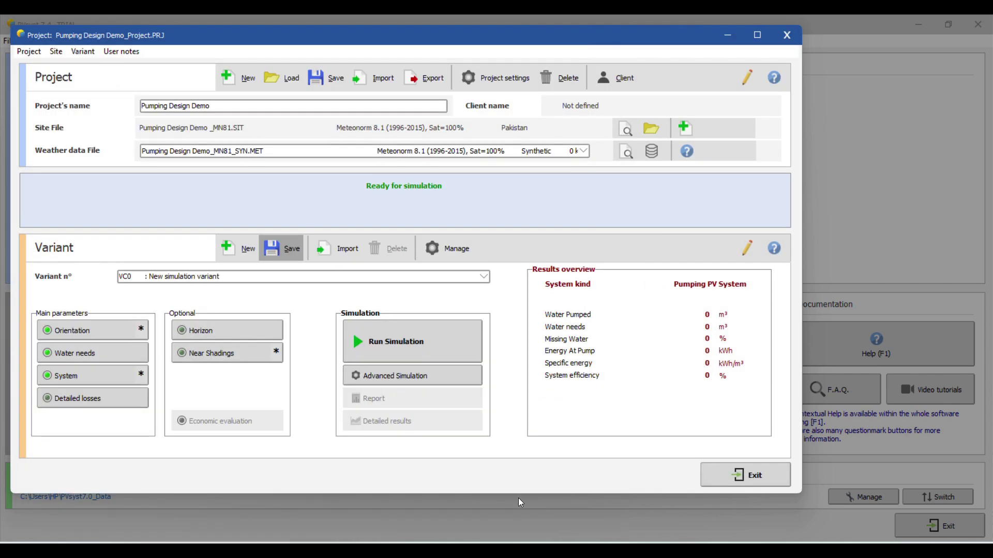
- Open the detailed losses and set the constant thermal loss factor Uc to 29 W/m²K
left_click(95, 404)
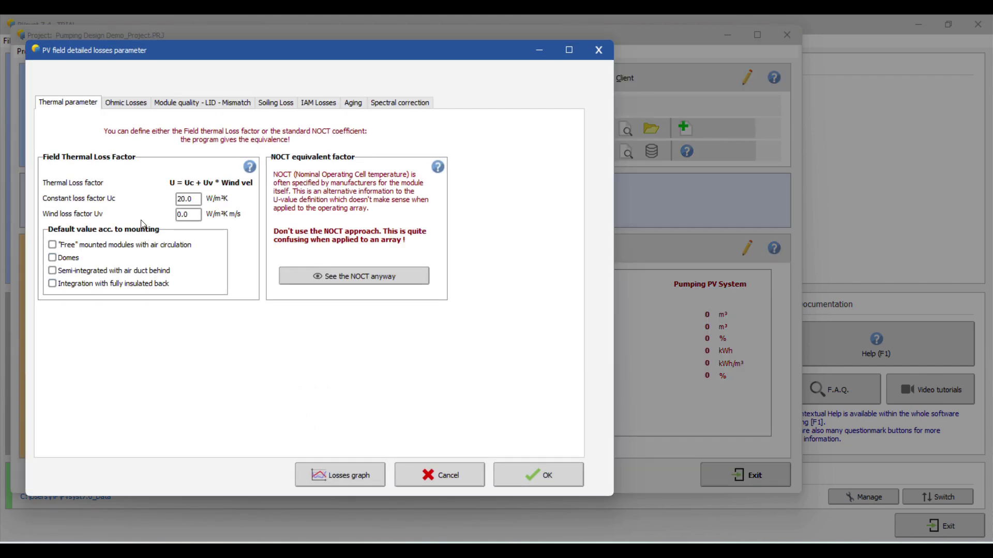
type("29")
key("Return")
- Review the ohmic and module quality losses, and set the yearly soiling loss factor to 2.0 %
left_click(137, 105)
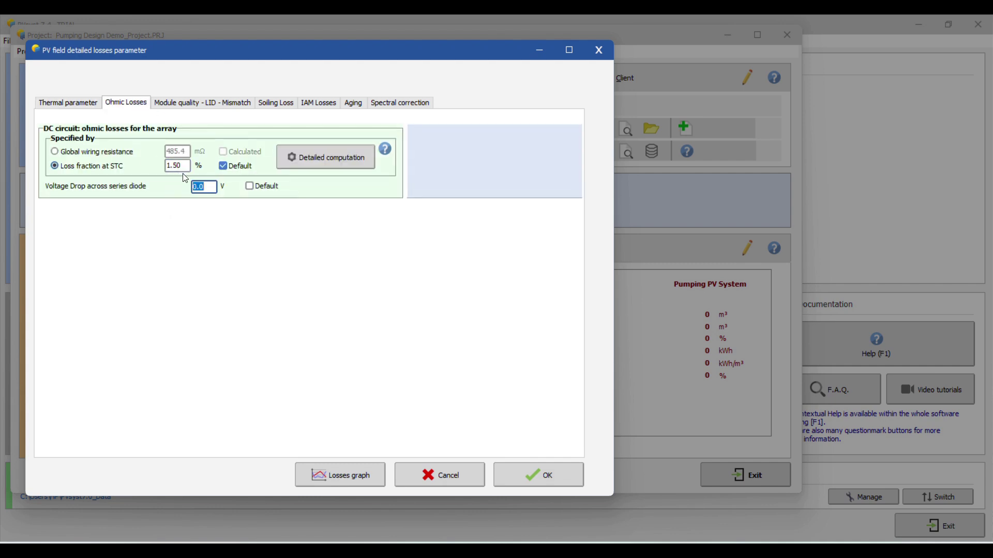
left_click(168, 105)
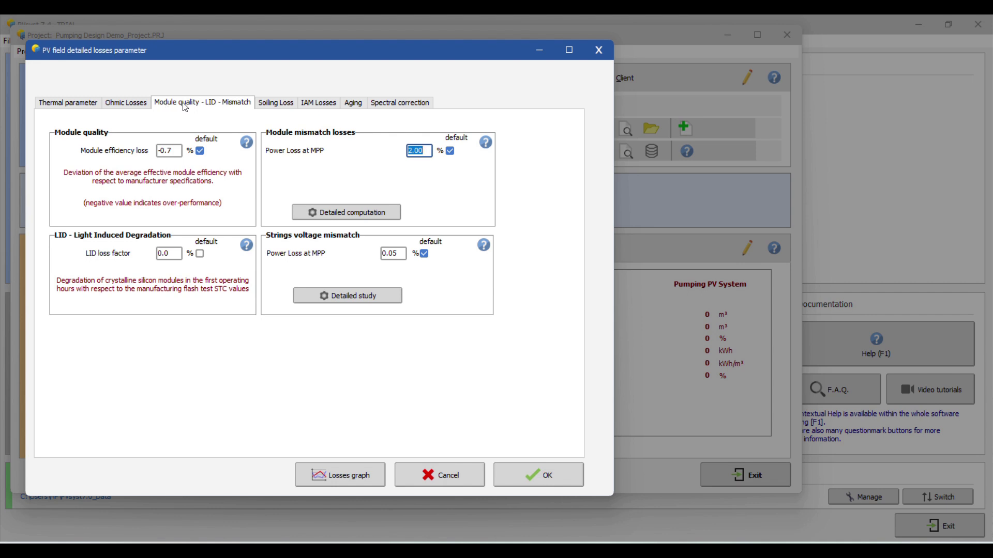
left_click(273, 104)
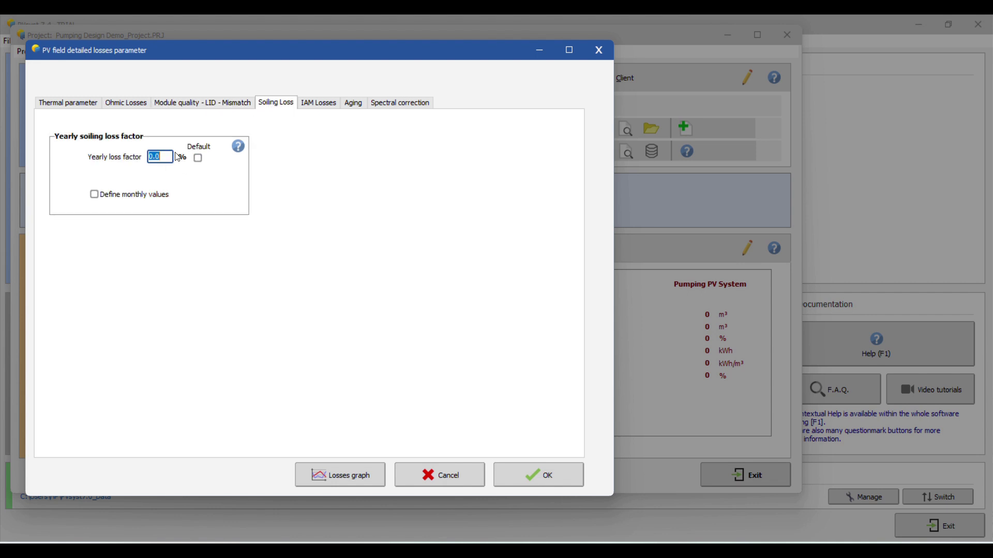
type("2.0")
- Review the IAM losses and enable the use of module aging degradation in the simulation
left_click(329, 106)
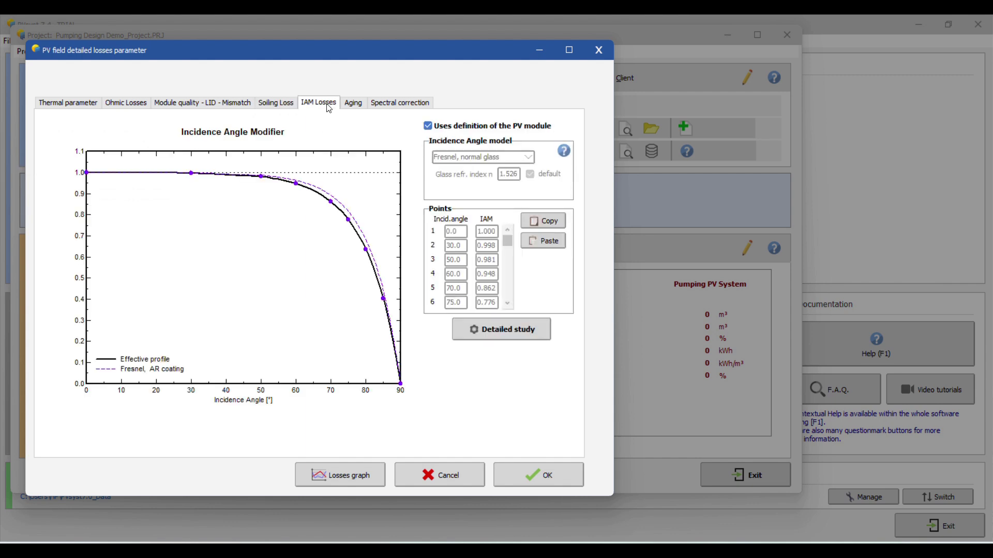
left_click(364, 106)
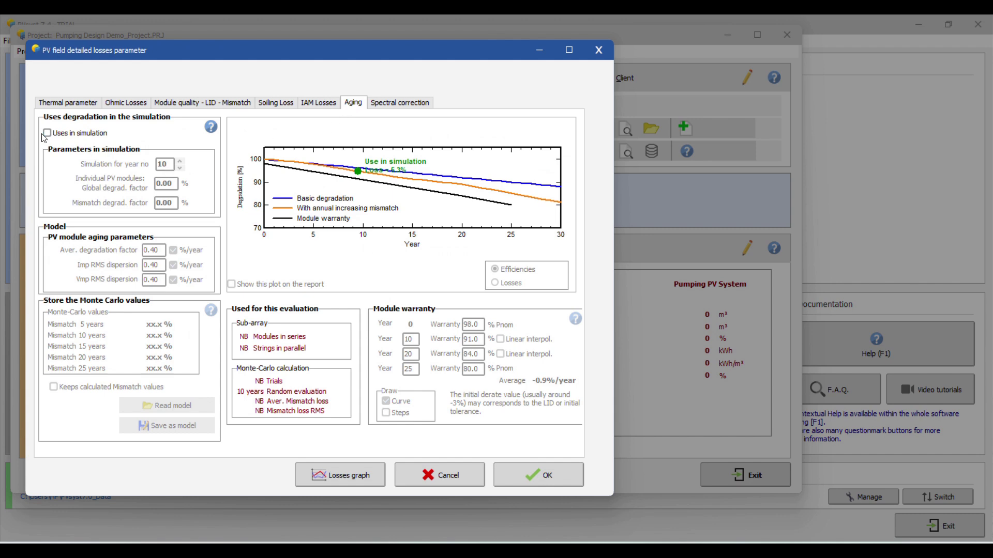
left_click(48, 133)
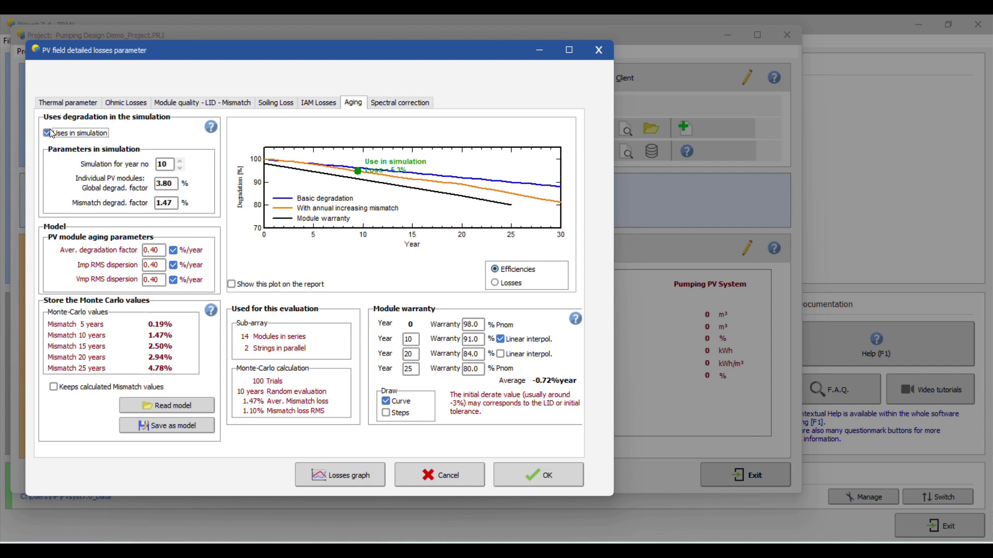
- Enable spectral correction in the simulation and accept the detailed losses
left_click(399, 103)
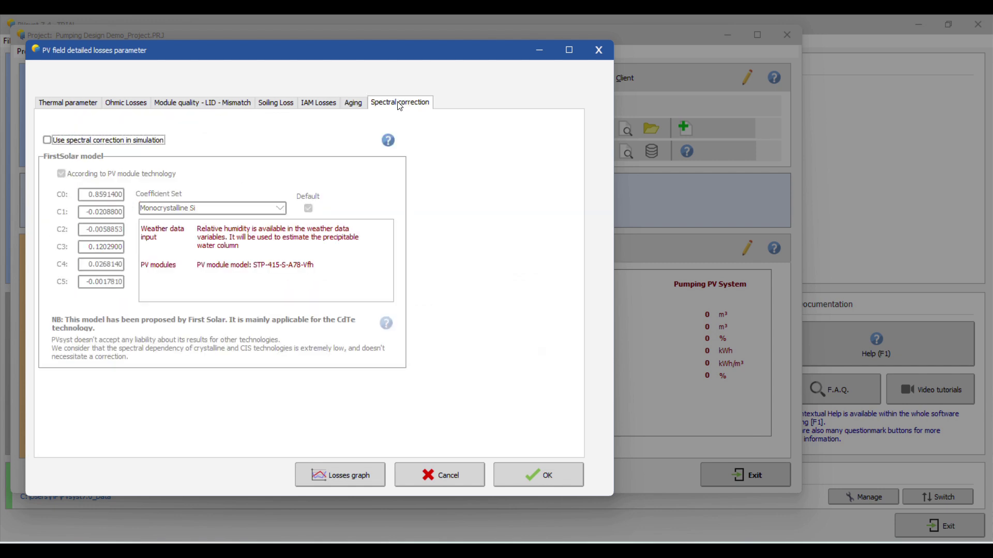
left_click(45, 140)
left_click(530, 475)
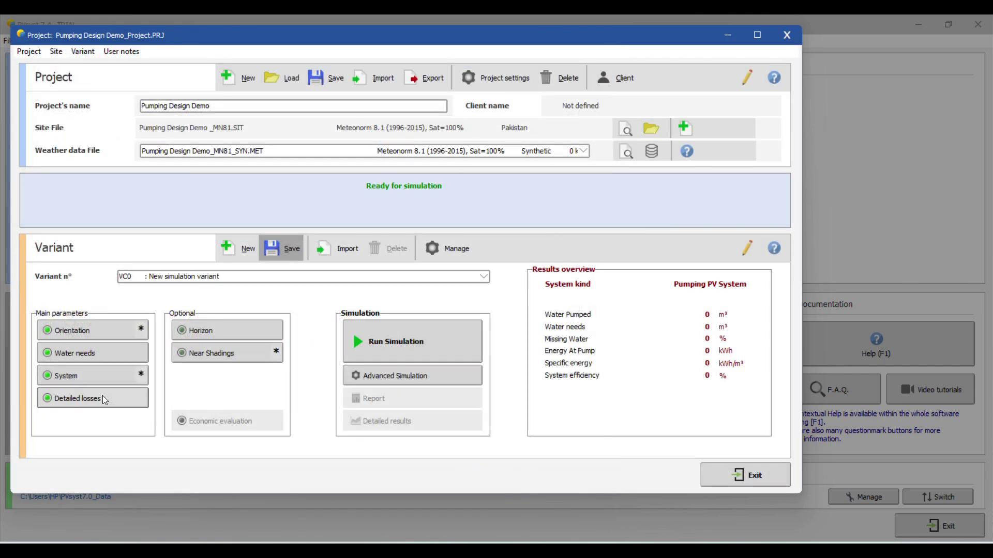
- Review the horizon (far shadings) definition and accept it
left_click(212, 331)
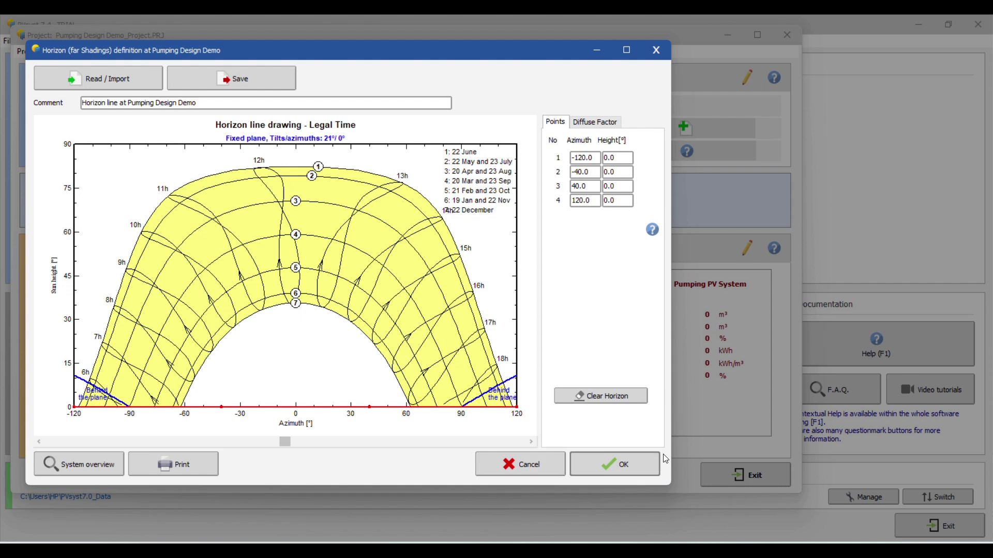
left_click(636, 471)
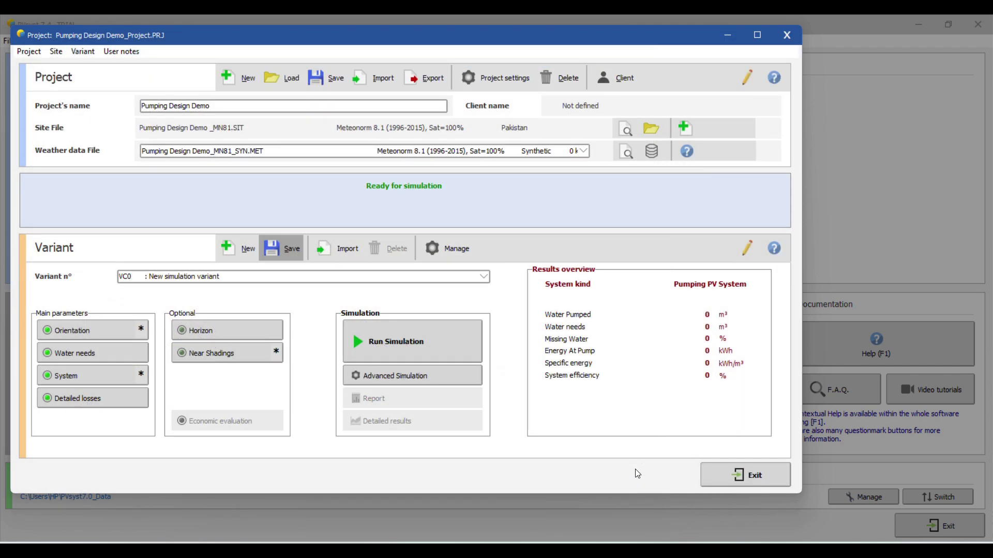
- Open the 3D scene construction for the near shadings and create an array of tables
left_click(202, 357)
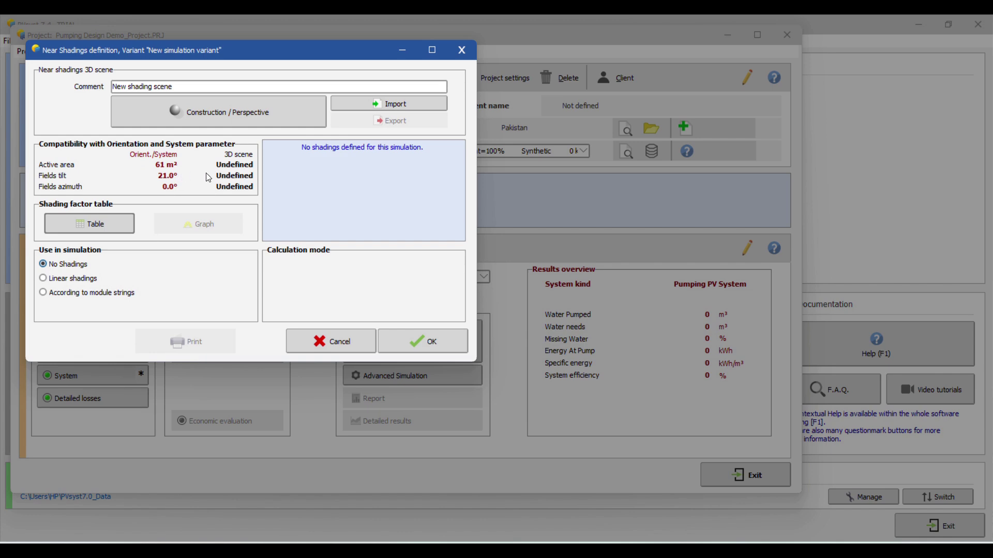
left_click(182, 111)
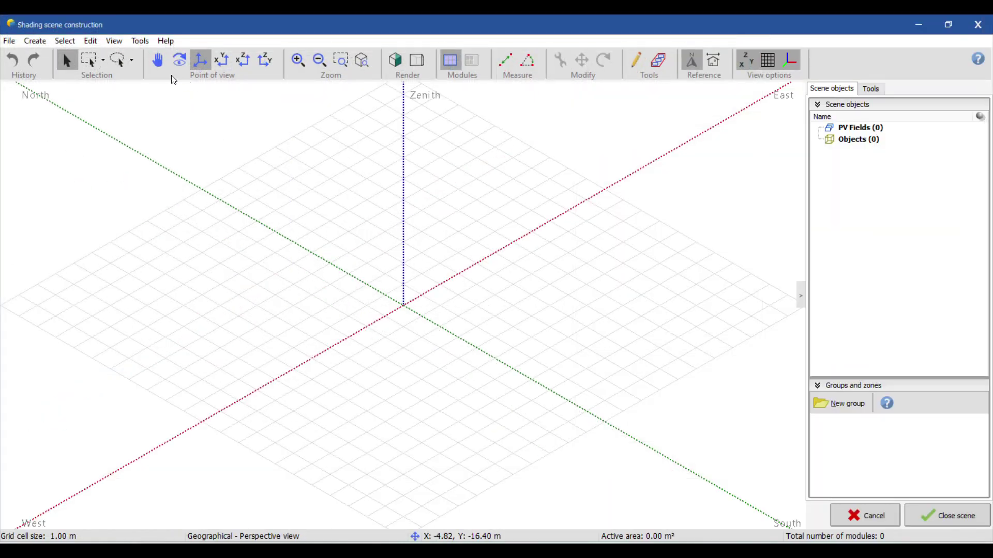
left_click(34, 42)
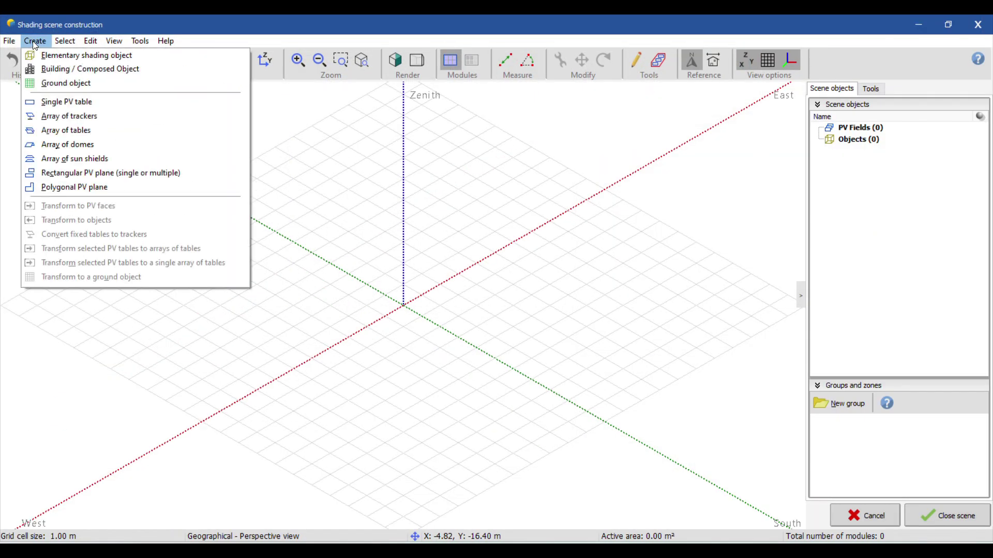
left_click(96, 130)
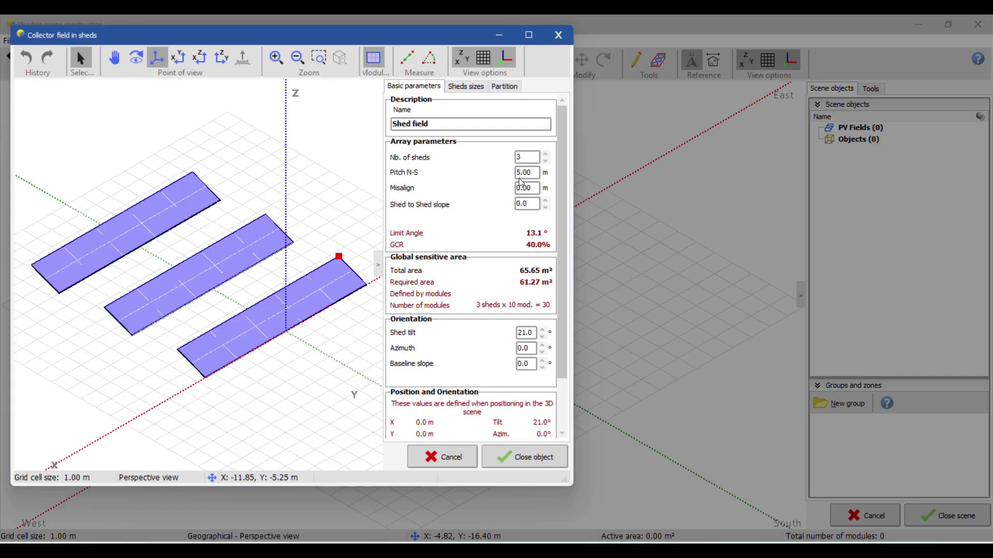
- Set the shed field's N-S pitch to 9 m, check the shed sizes and finish the object
left_click(457, 89)
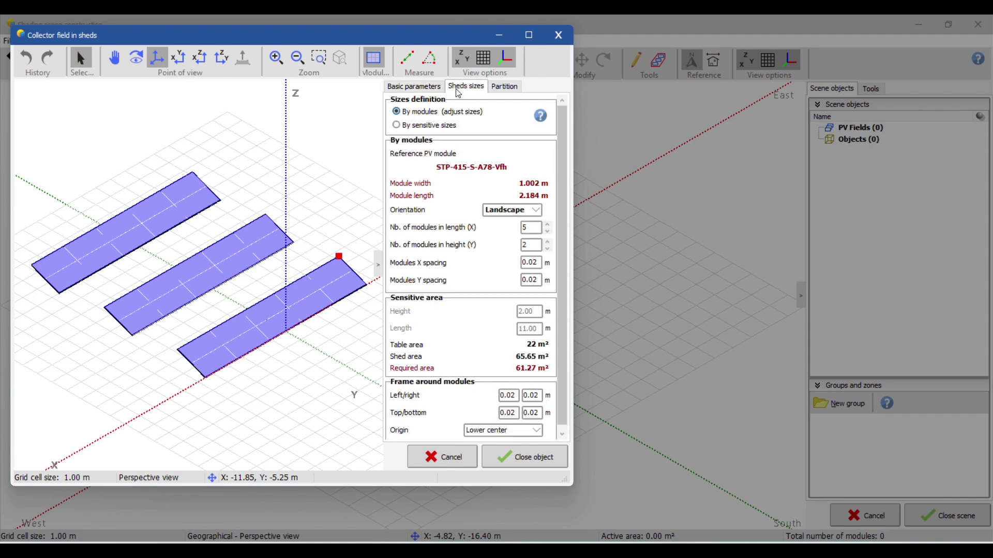
left_click(413, 87)
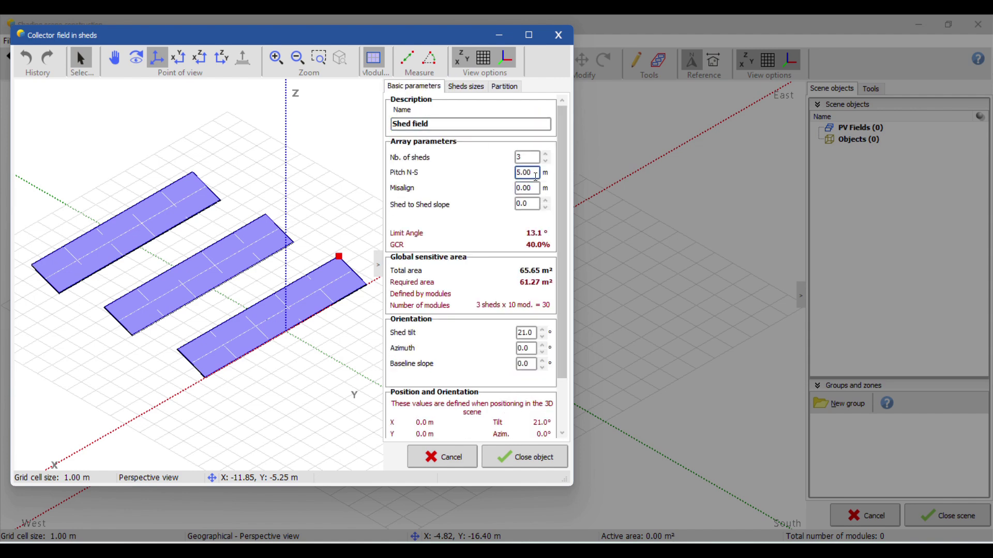
left_click_drag(538, 173, 452, 172)
type("9")
left_click(465, 88)
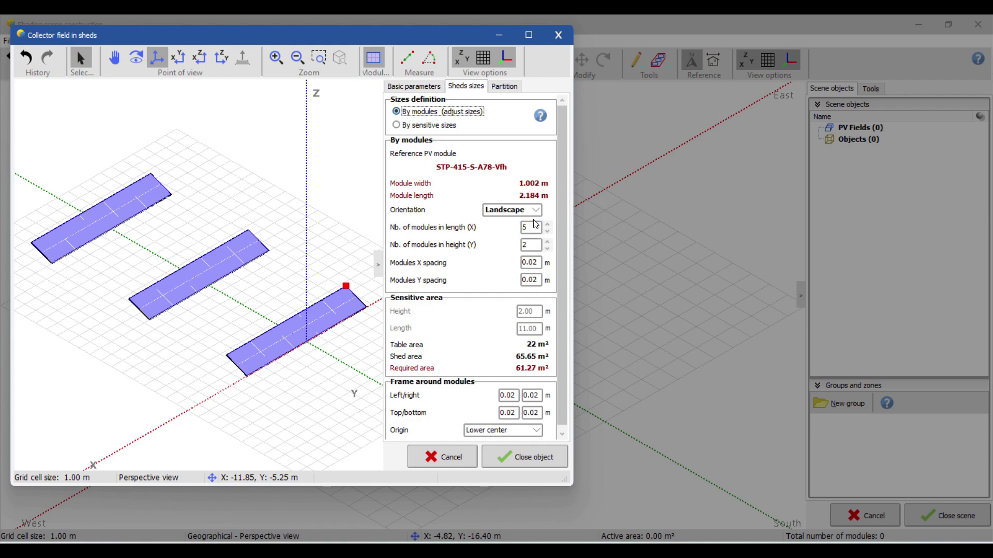
left_click(525, 462)
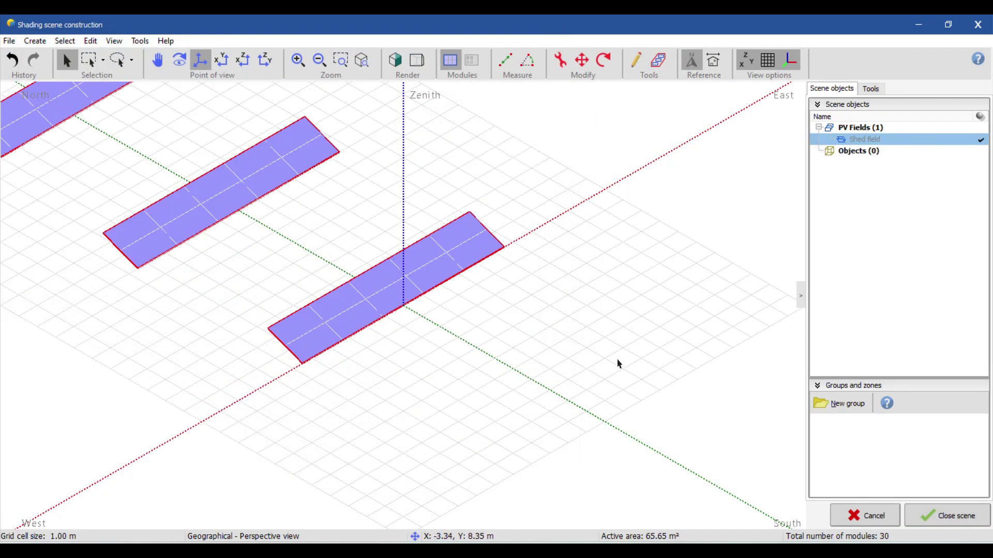
- Compute the shading factor table for the finished 3D scene and accept the near shadings definition
scroll(619, 363, "down", 5)
left_click(951, 521)
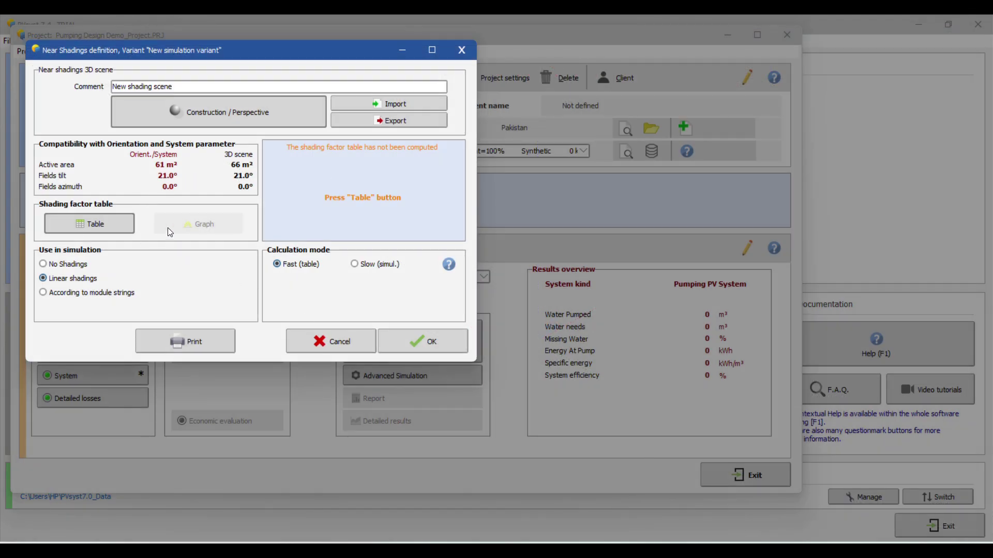
left_click(109, 219)
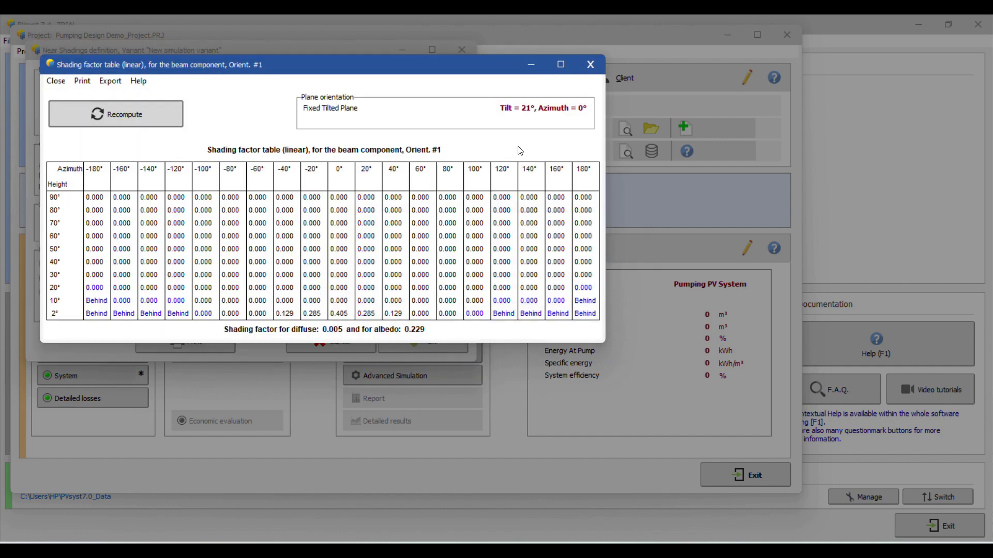
left_click(590, 64)
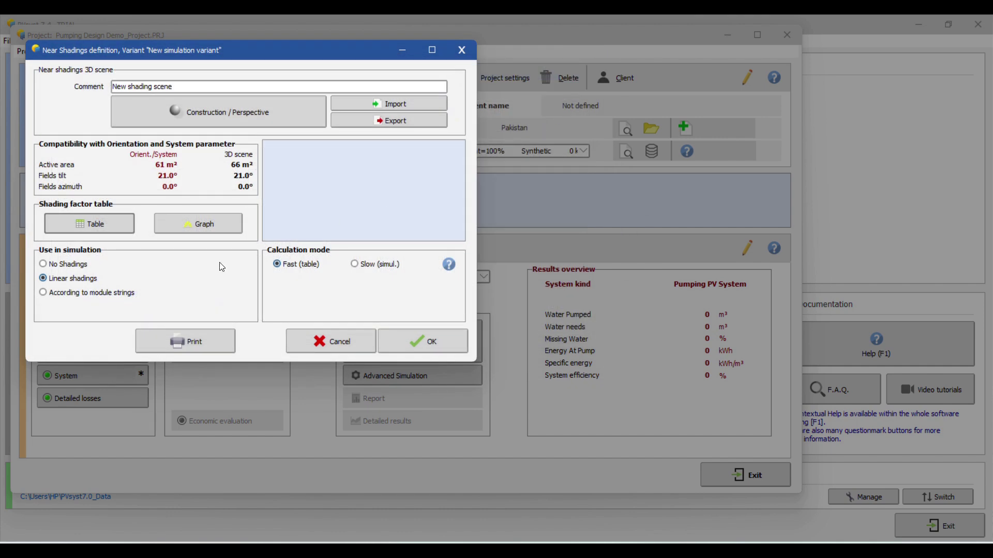
left_click(412, 333)
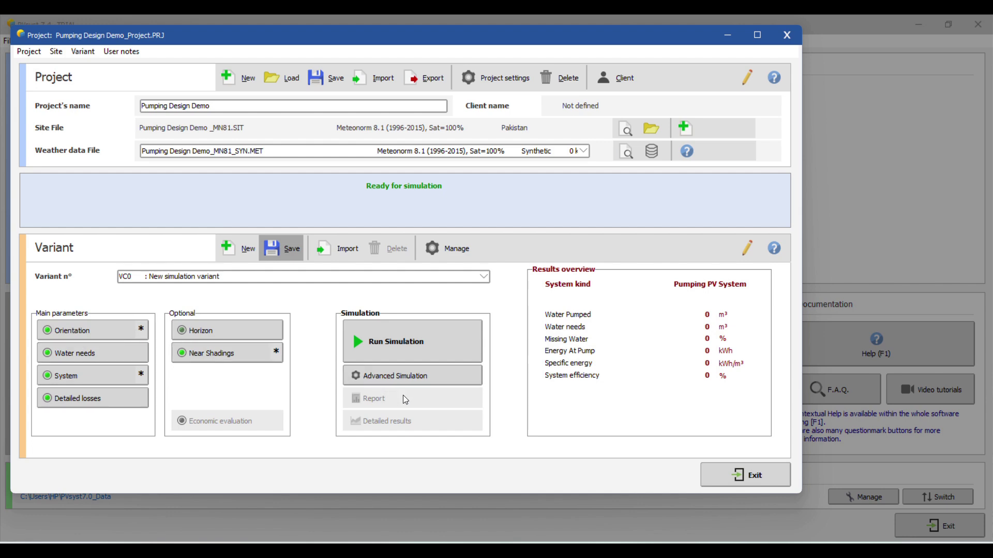
- Run the simulation and open its report, with the warnings panel hidden and the page fitted to width
left_click(404, 352)
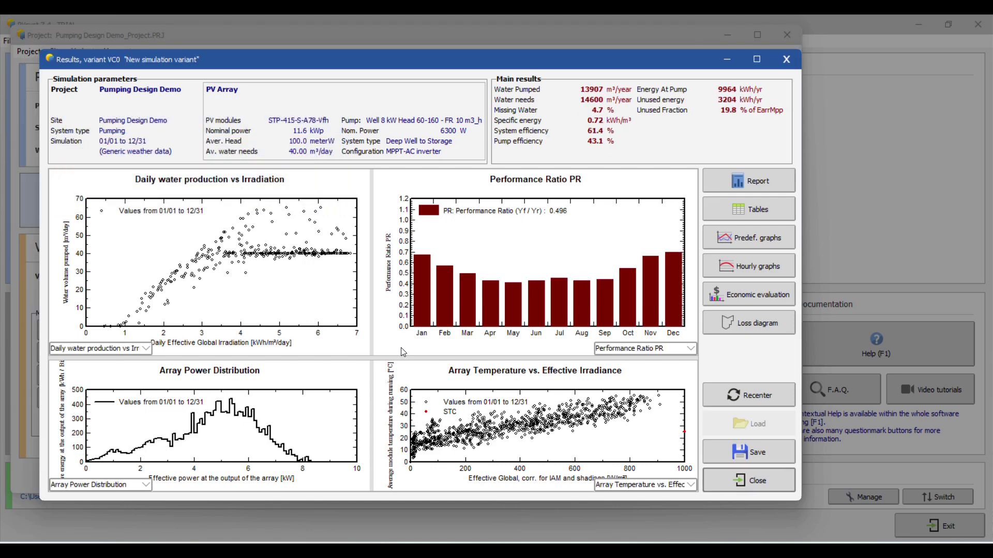
left_click(750, 186)
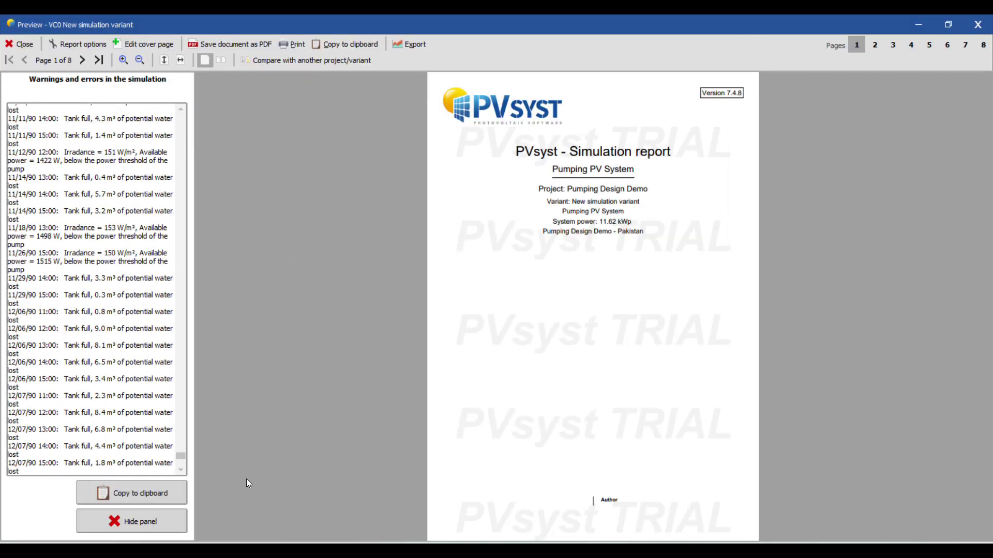
left_click(151, 531)
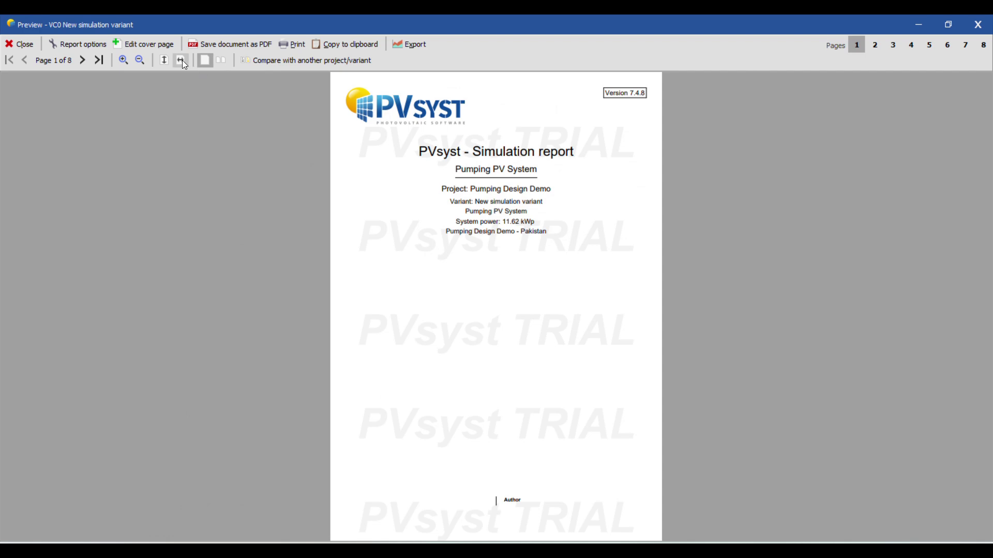
left_click(180, 60)
- Examine the report's project, system and results summaries, general parameters, pump and array characteristics, and system losses
scroll(685, 267, "up", 1)
scroll(685, 266, "down", 10)
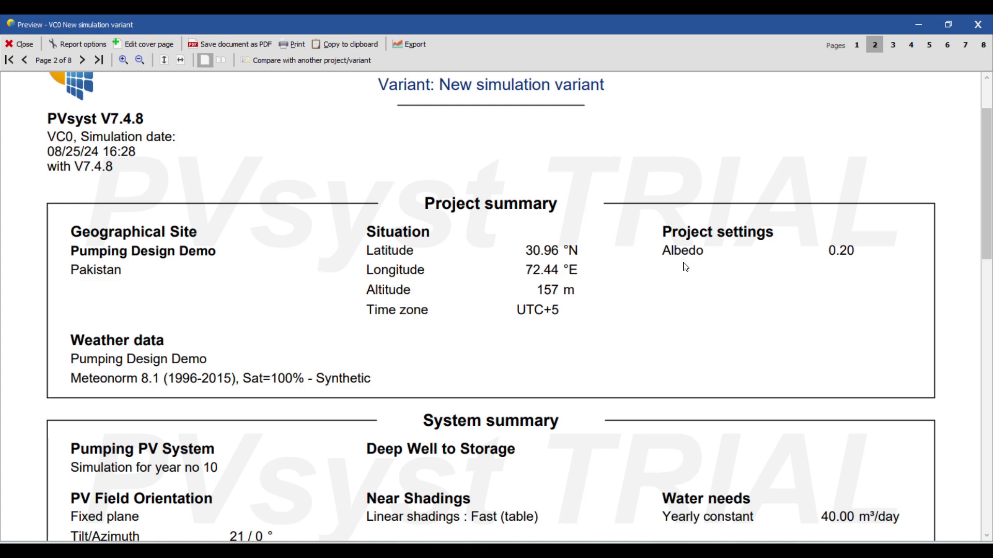
scroll(685, 266, "down", 8)
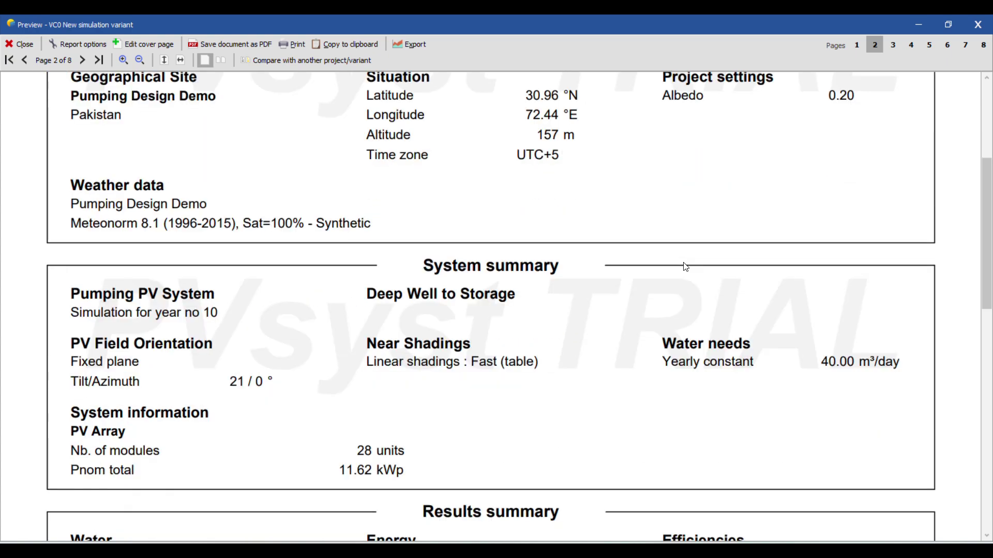
scroll(686, 267, "down", 3)
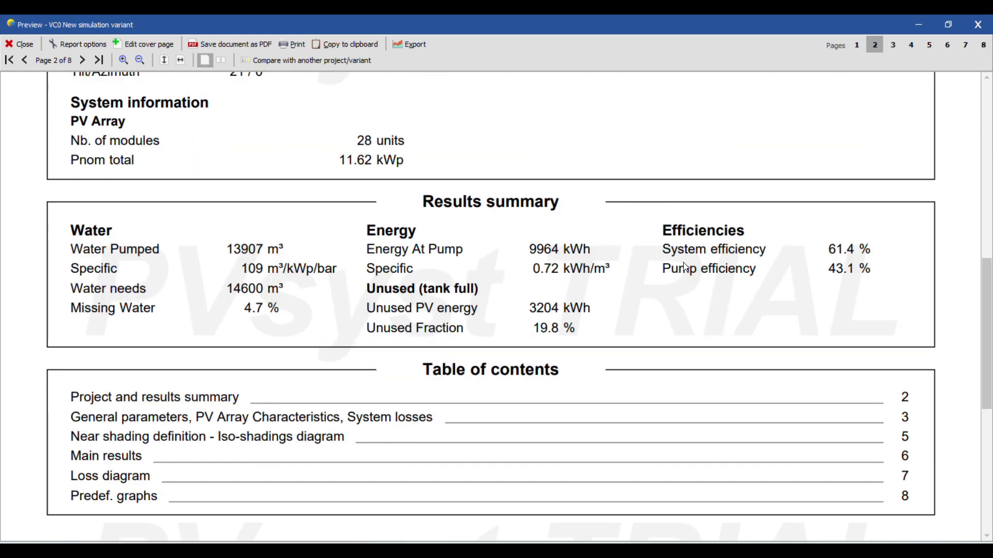
scroll(685, 266, "down", 15)
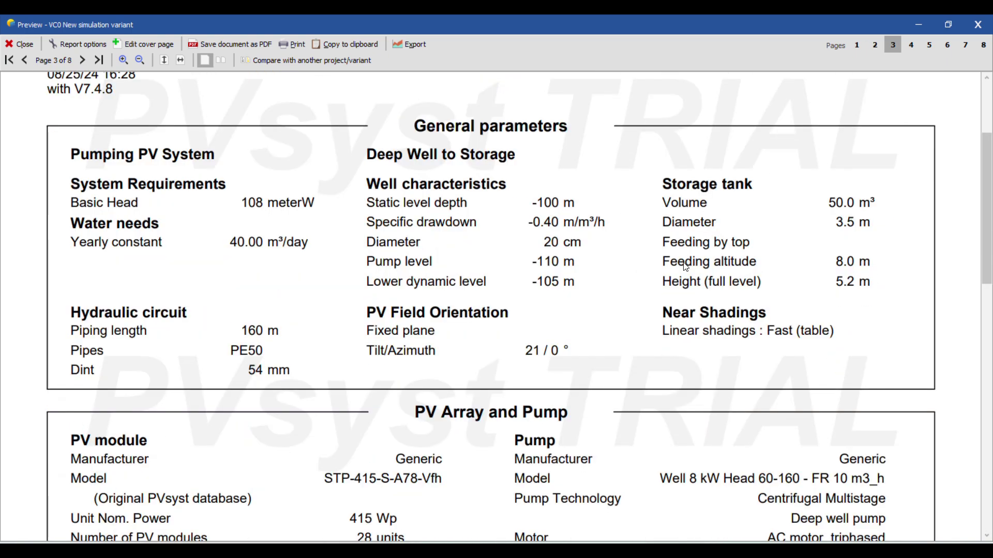
scroll(685, 266, "down", 14)
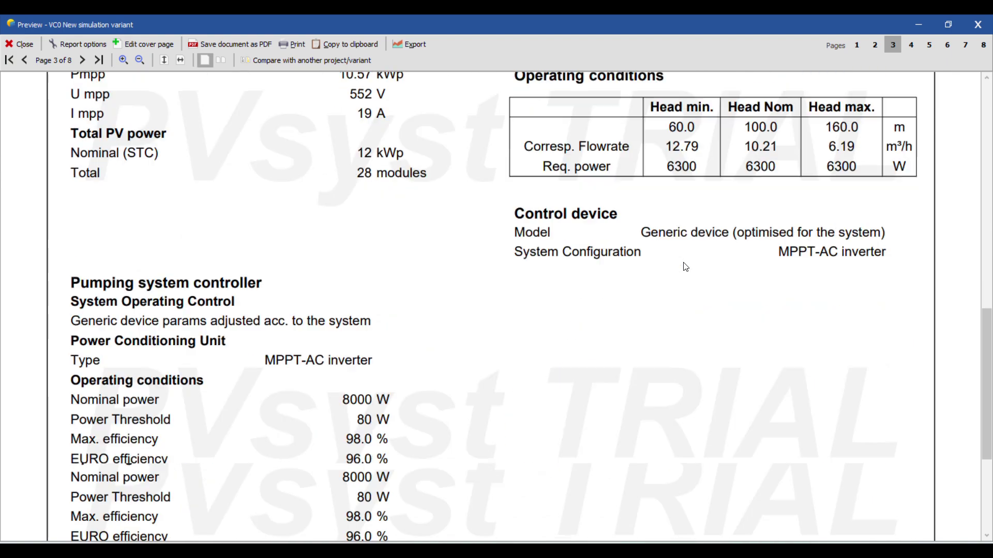
scroll(685, 266, "down", 15)
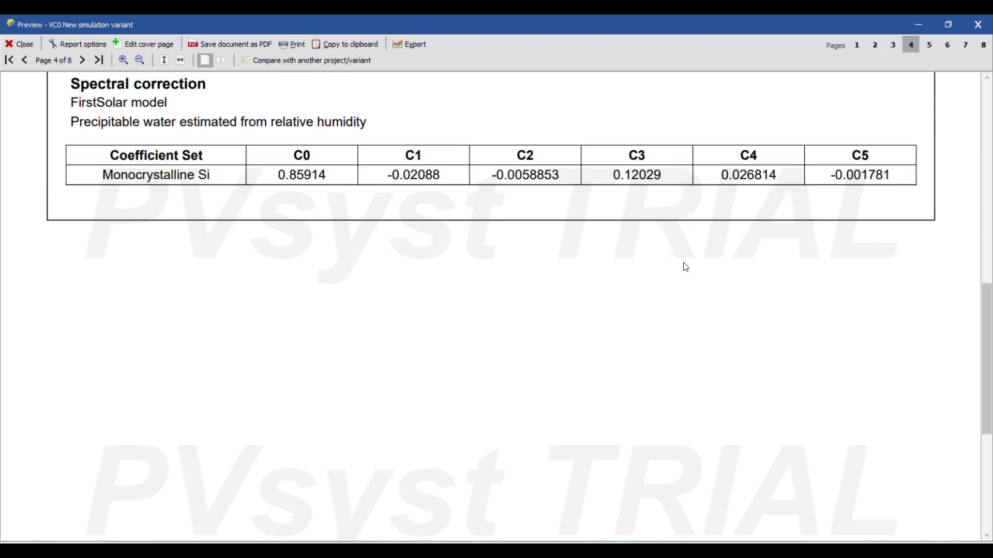
- Examine the near shading perspective and the iso-shadings diagram in the report
scroll(685, 267, "down", 5)
scroll(685, 267, "down", 4)
scroll(685, 266, "up", 4)
scroll(686, 266, "down", 5)
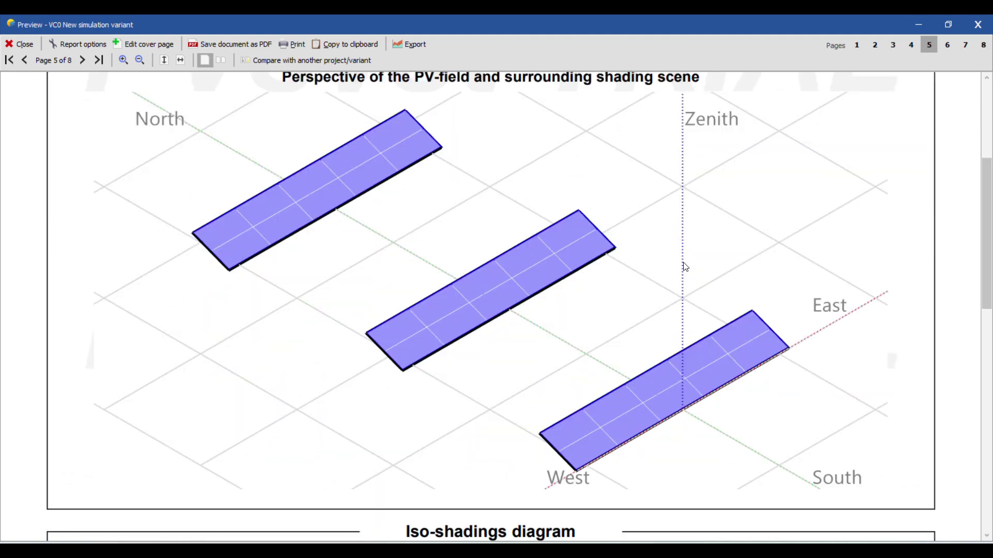
scroll(685, 266, "down", 4)
scroll(685, 266, "down", 8)
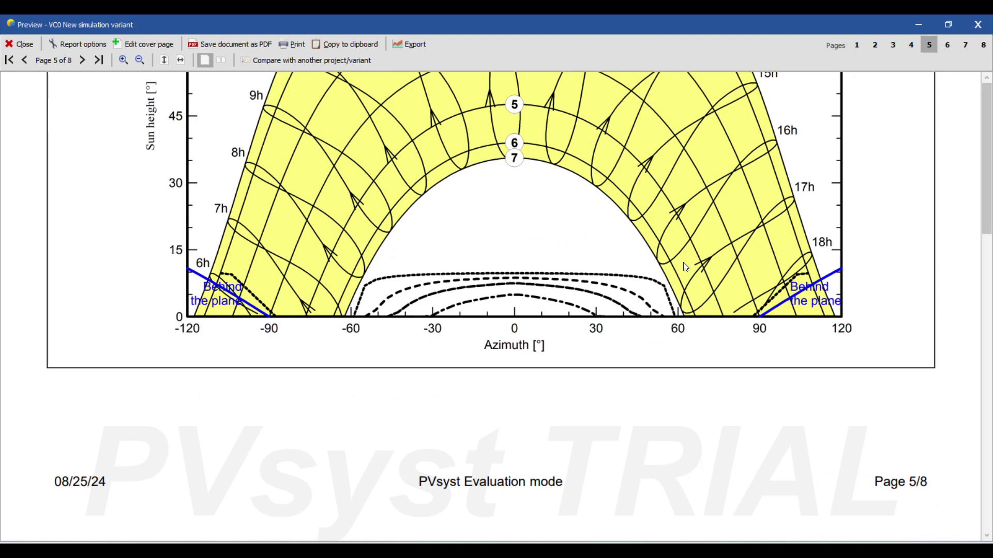
- Examine the report's main results, including system production, normalized productions, performance ratio and monthly balances
scroll(685, 267, "down", 8)
scroll(685, 267, "up", 3)
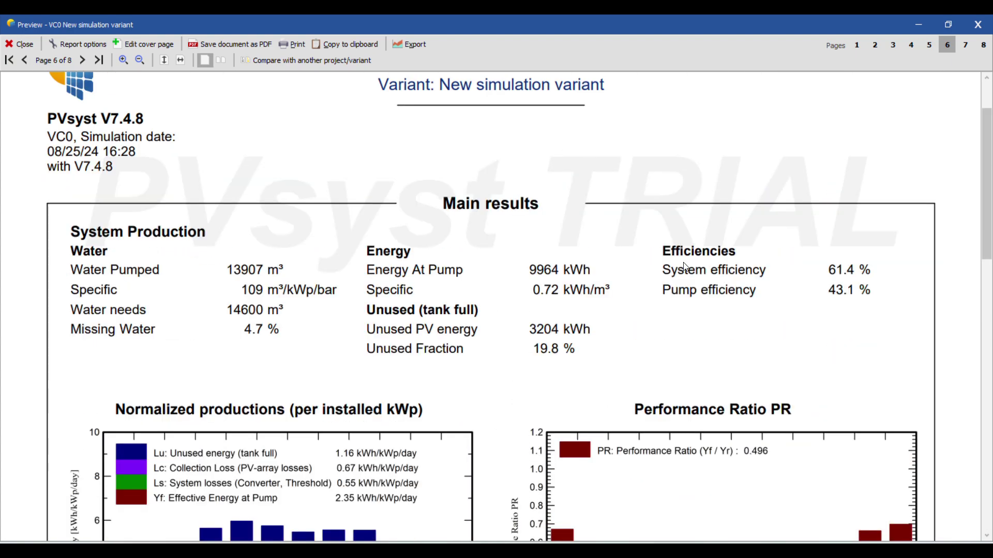
scroll(685, 266, "down", 2)
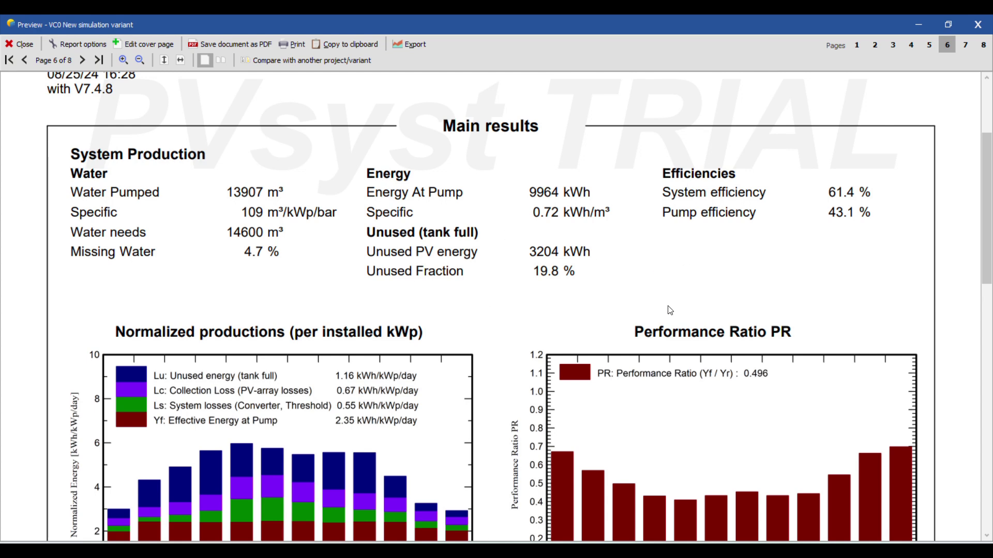
scroll(583, 328, "down", 3)
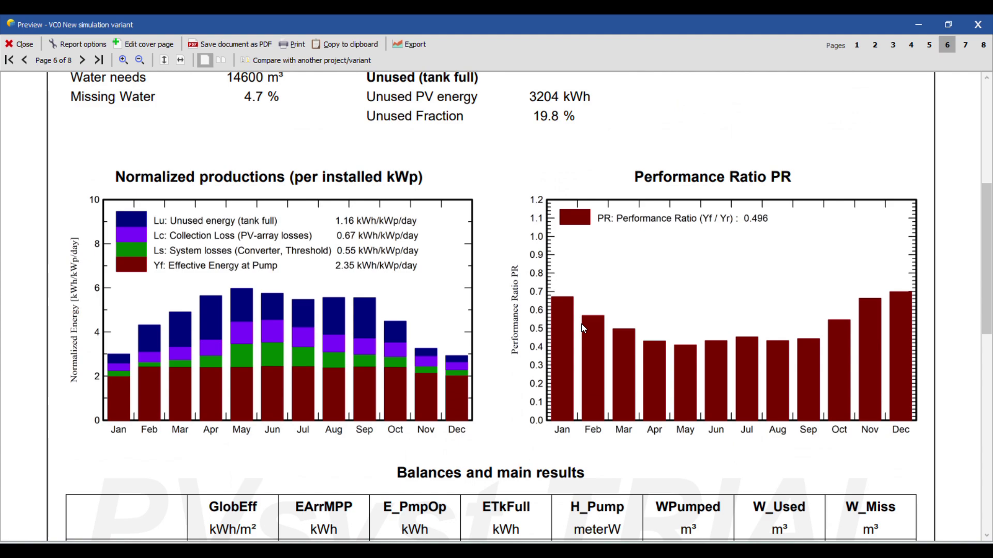
scroll(583, 312, "down", 8)
- Examine the report's loss diagram from global horizontal irradiation down to the user's water needs
scroll(583, 312, "down", 8)
scroll(582, 312, "up", 3)
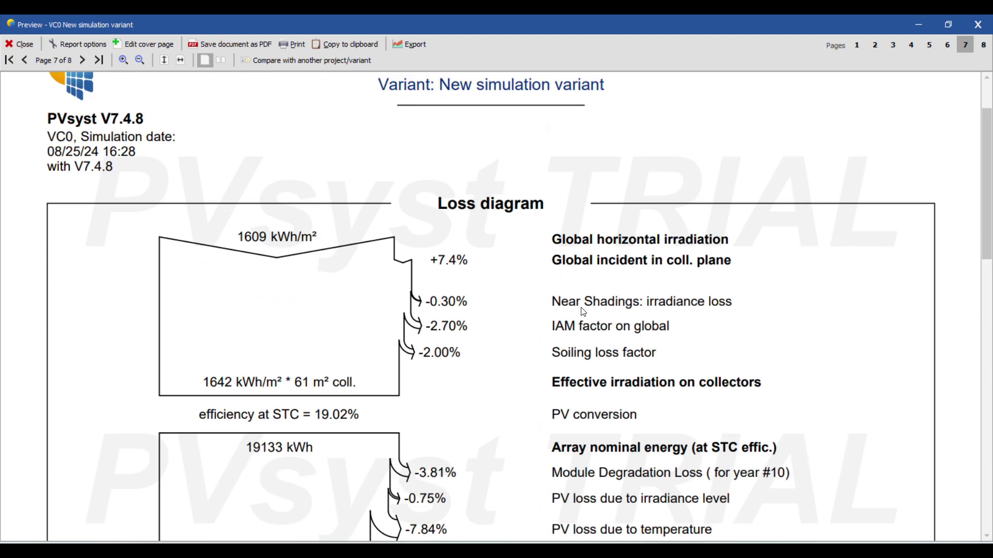
scroll(568, 339, "down", 12)
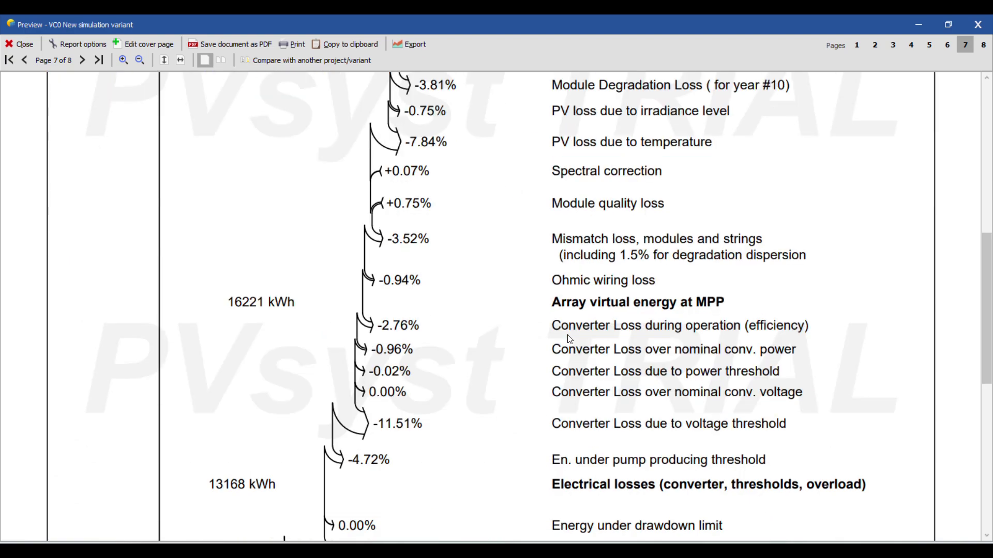
scroll(568, 338, "down", 6)
scroll(568, 339, "up", 1)
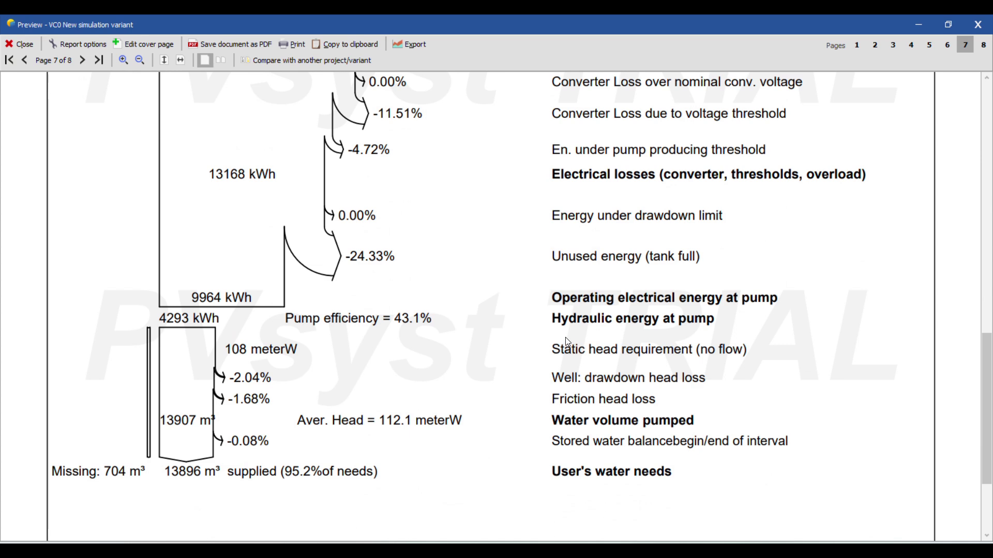
scroll(561, 348, "up", 10)
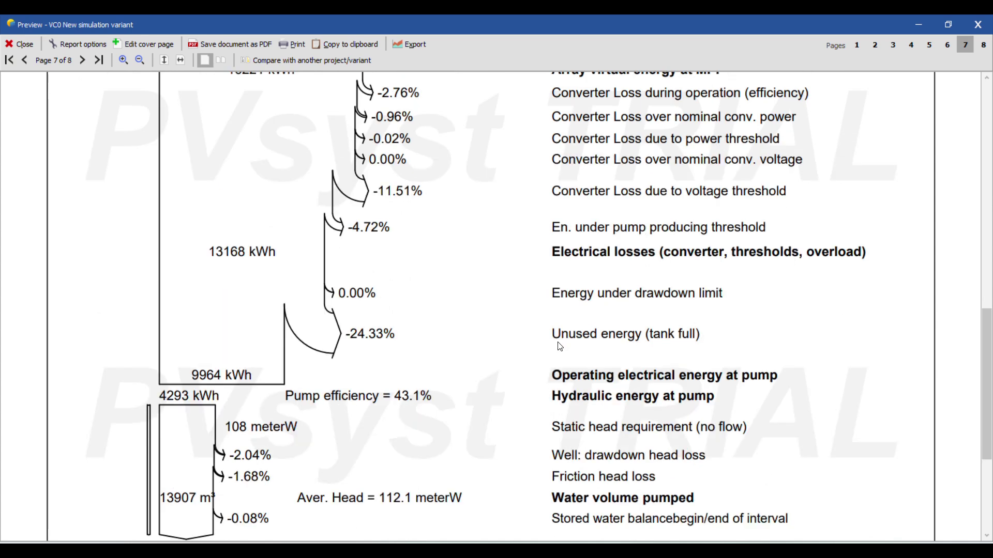
scroll(559, 346, "up", 3)
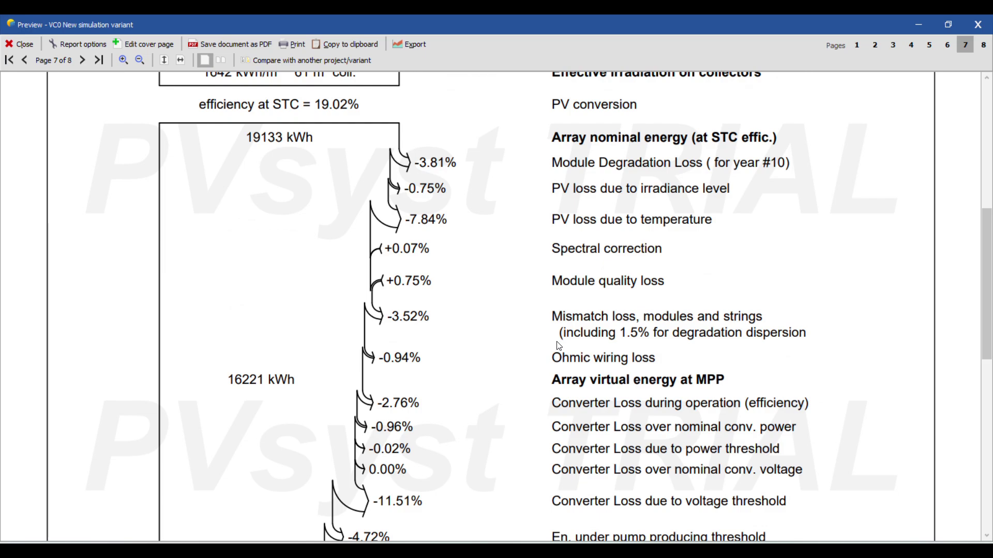
- Look back through the report from the loss diagram to the cover page
scroll(559, 345, "up", 20)
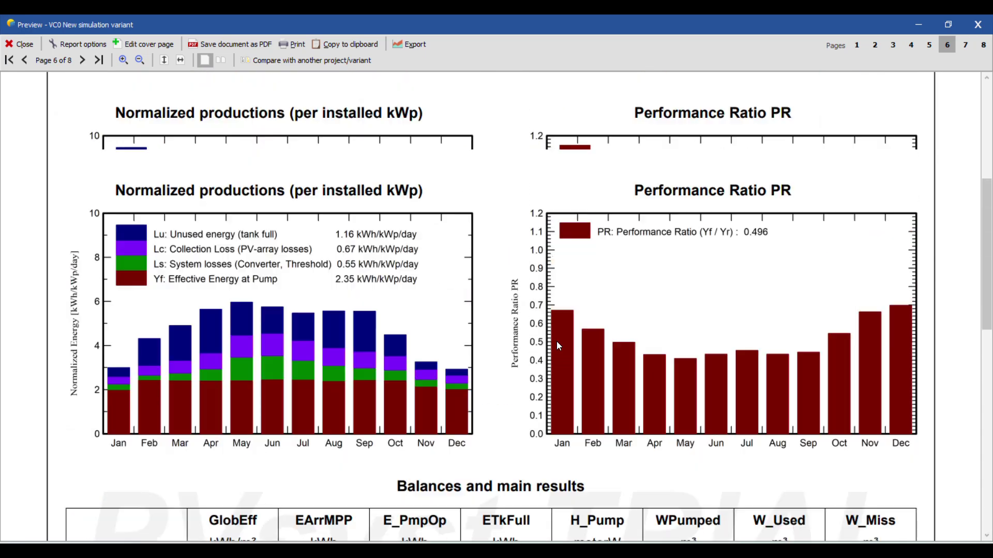
scroll(557, 343, "up", 10)
scroll(559, 345, "up", 20)
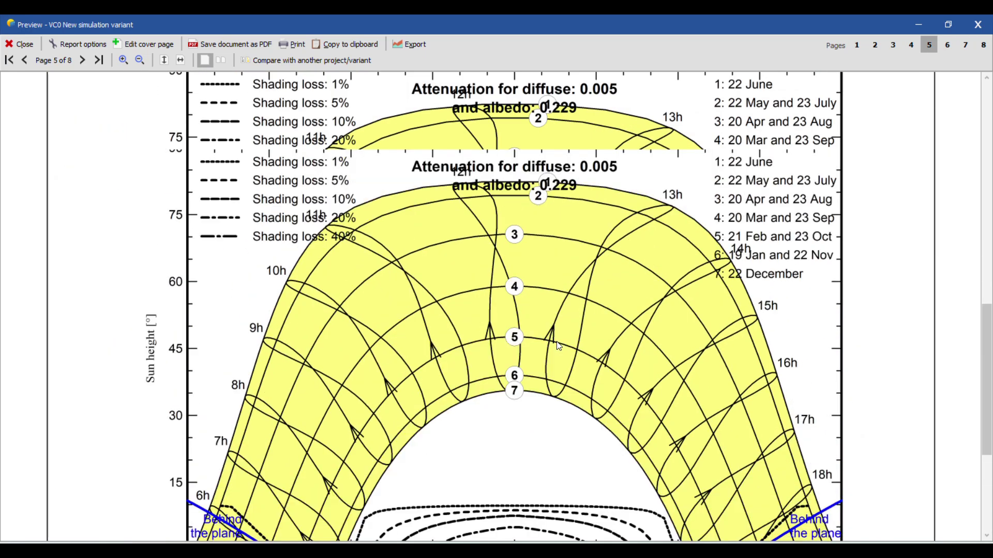
scroll(559, 346, "up", 20)
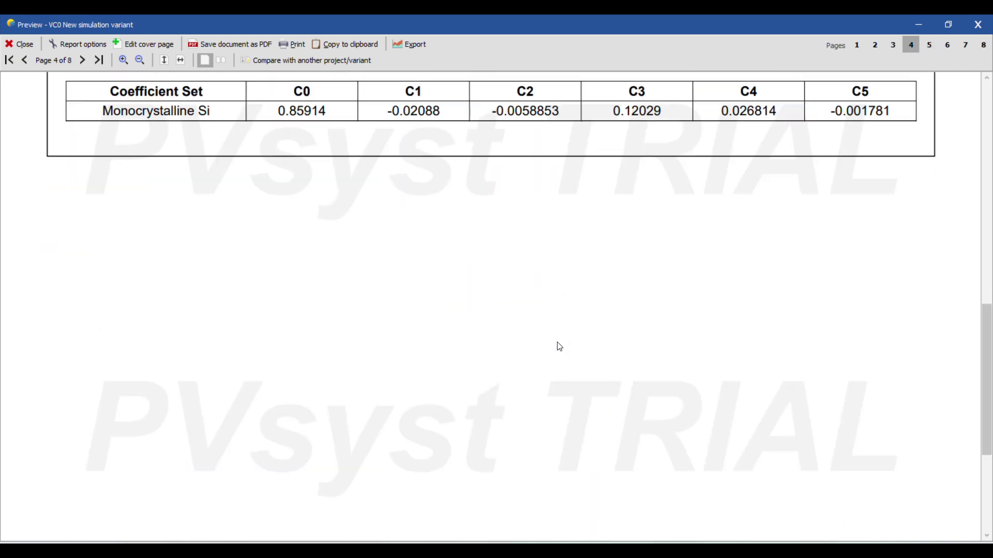
scroll(559, 345, "up", 20)
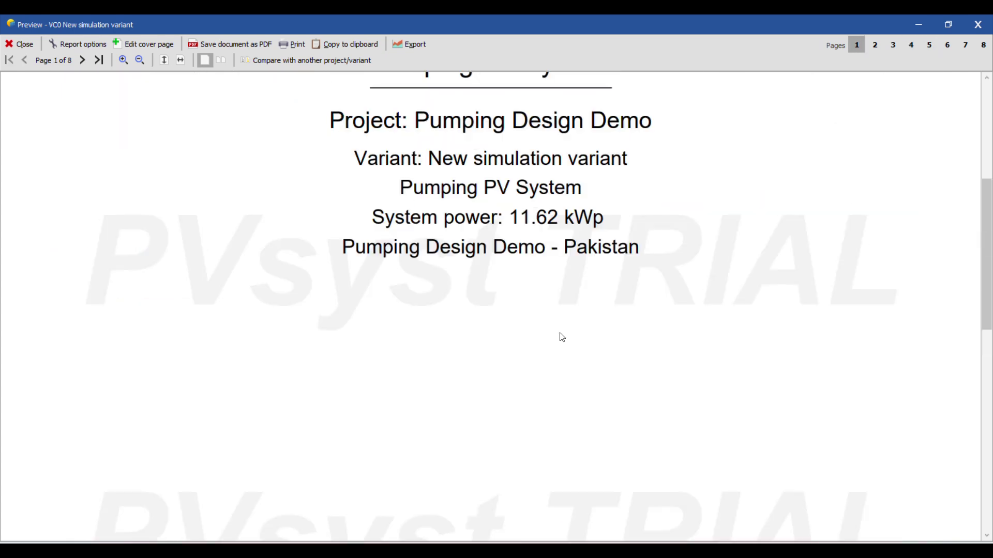